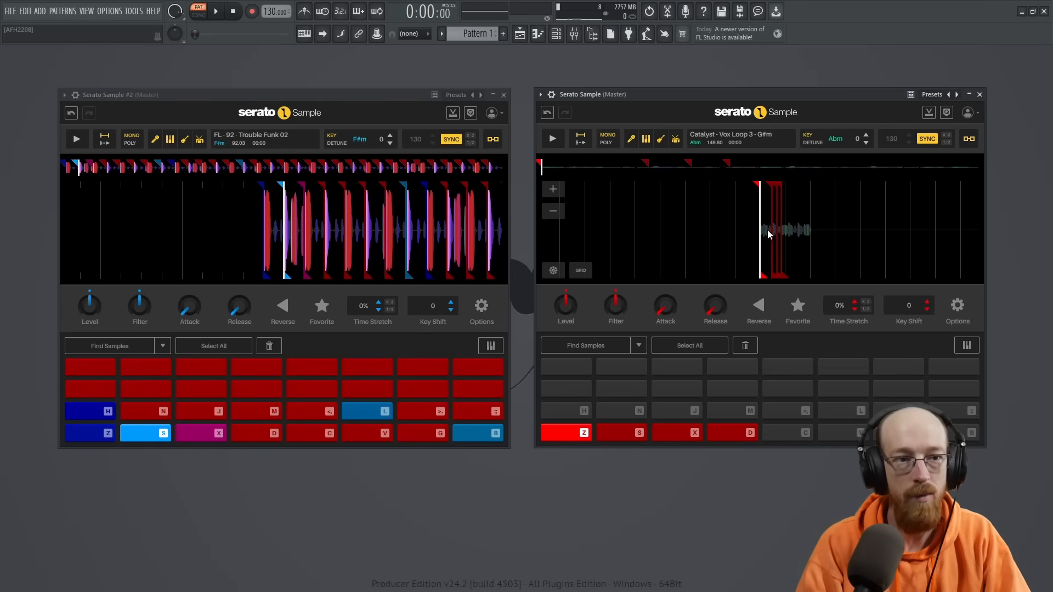
- Examine the slice points in the Catalyst - Vox Loop 3 waveform, using the first and second pads as reference positions
drag(816, 230, 756, 241)
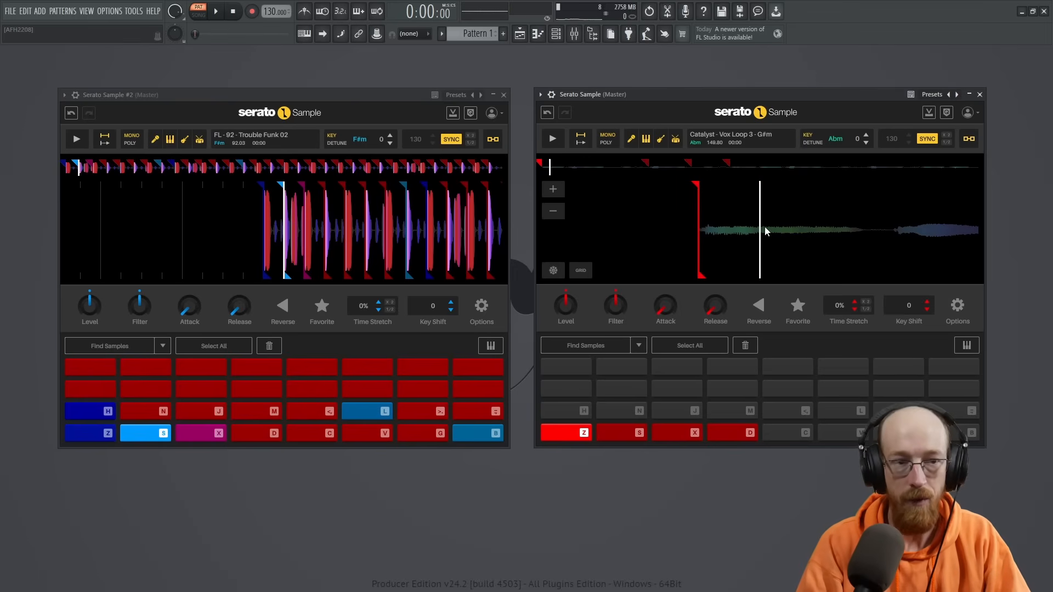
scroll(802, 225, down, 3)
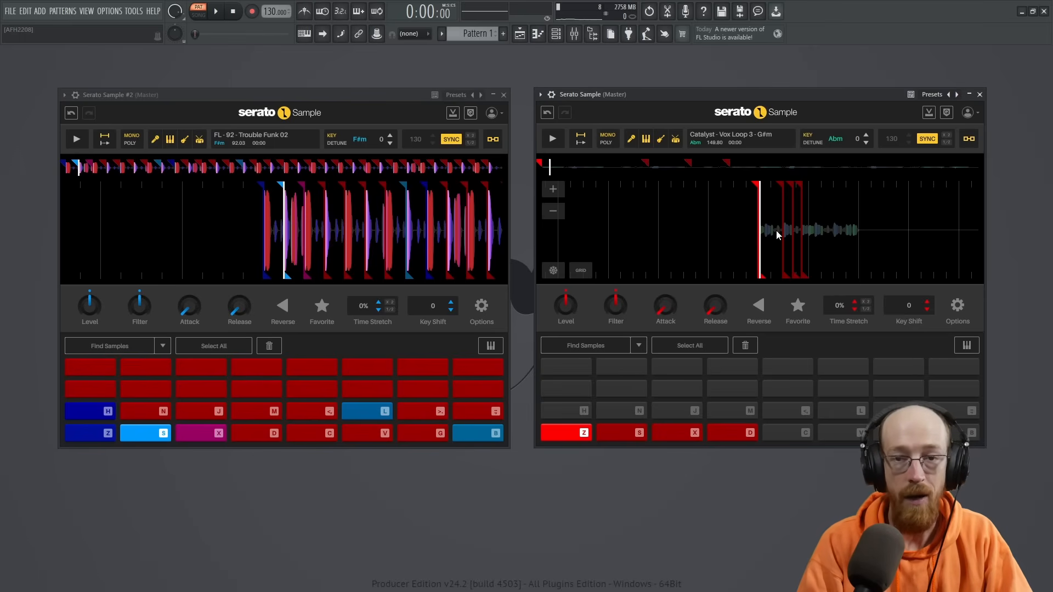
mouse_move(776, 231)
mouse_down()
mouse_move(737, 234)
mouse_move(764, 237)
mouse_up()
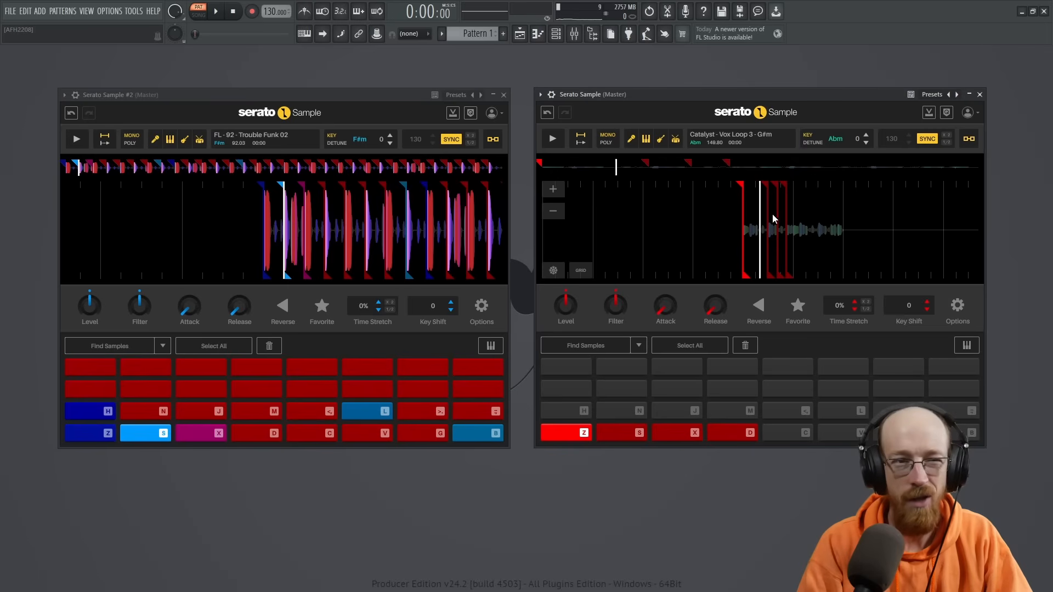
scroll(745, 227, up, 5)
scroll(746, 229, down, 5)
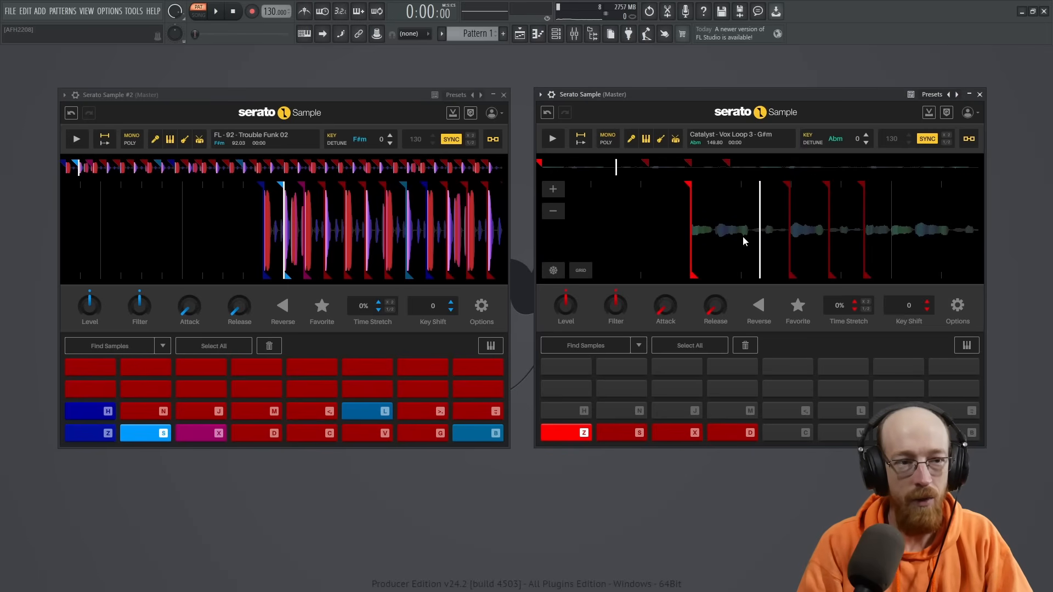
click(617, 433)
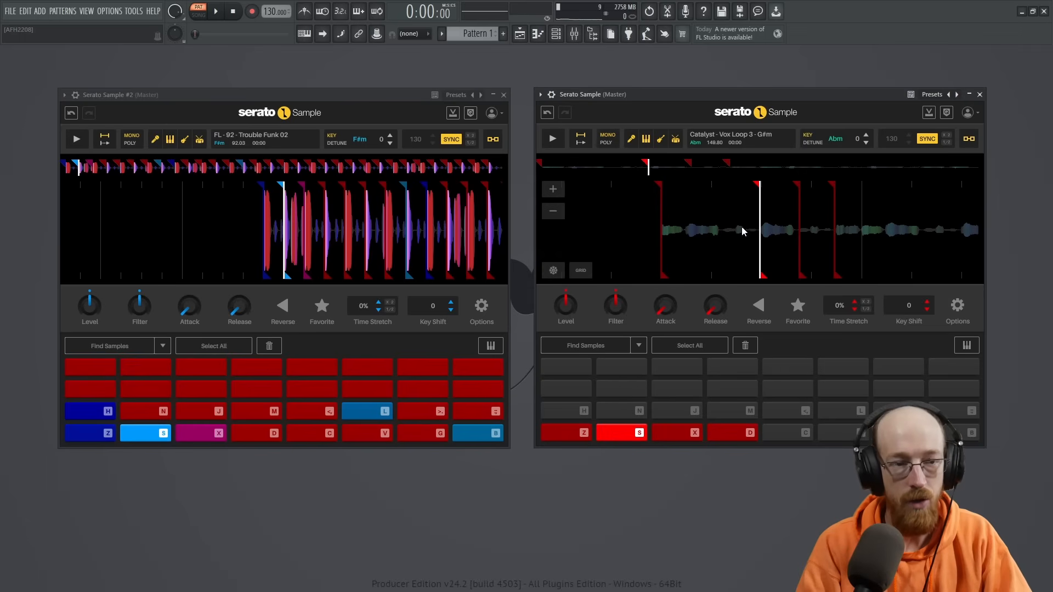
drag(774, 234, 764, 234)
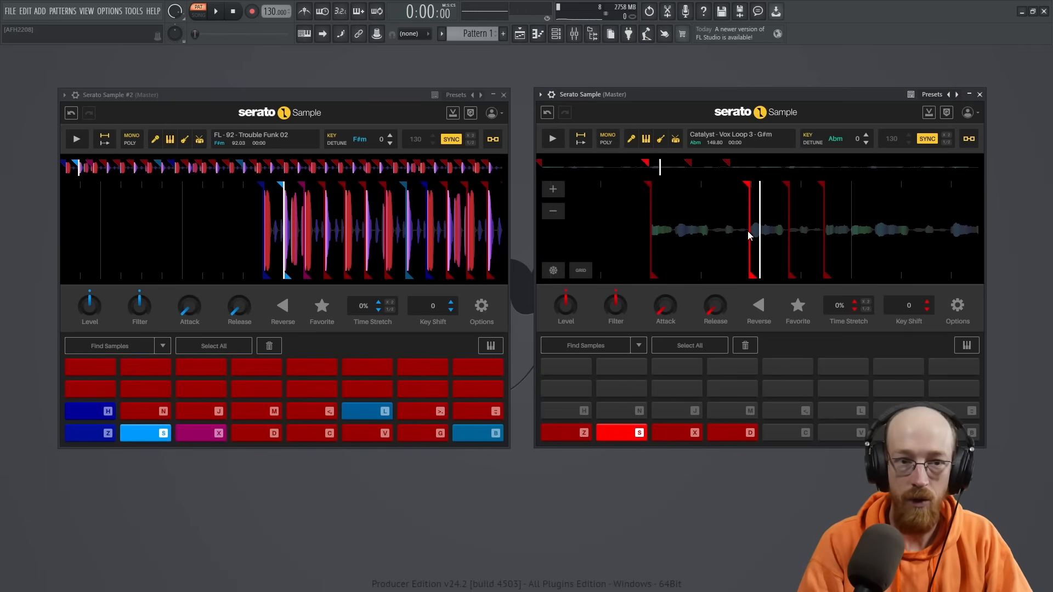
scroll(748, 233, up, 3)
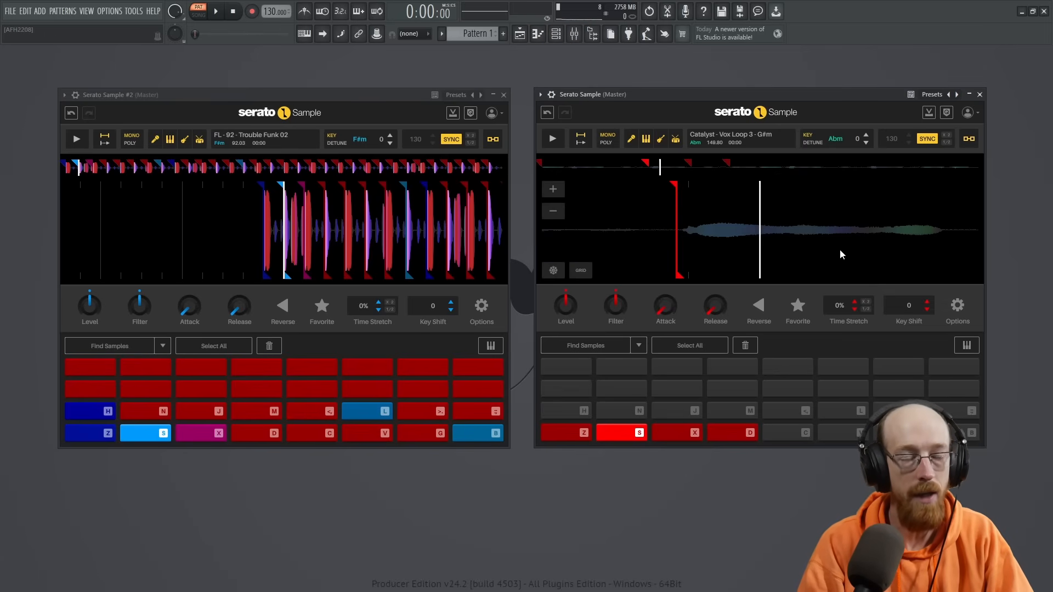
scroll(716, 236, down, 5)
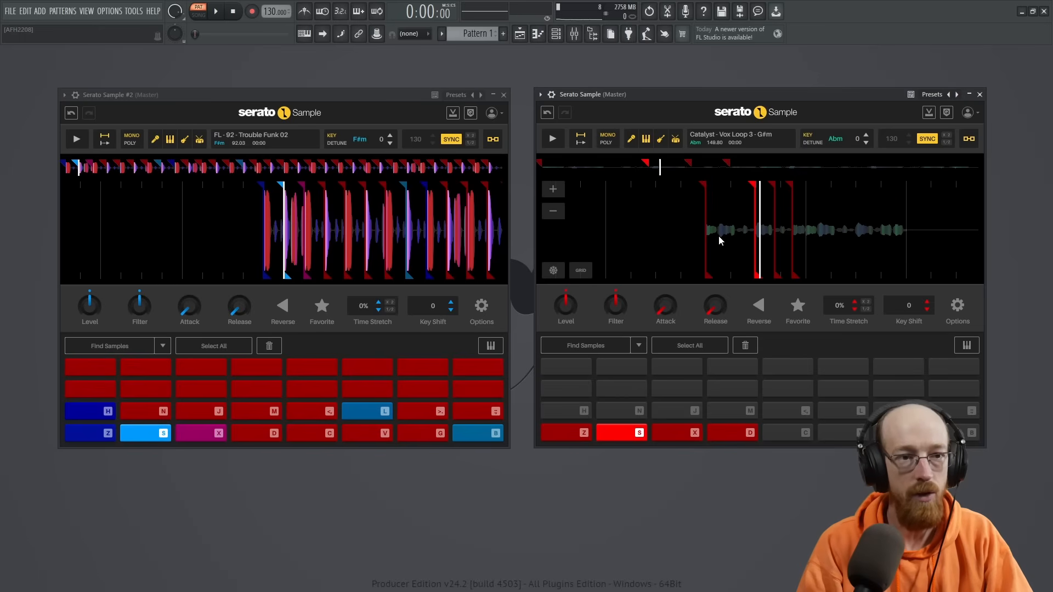
click(565, 432)
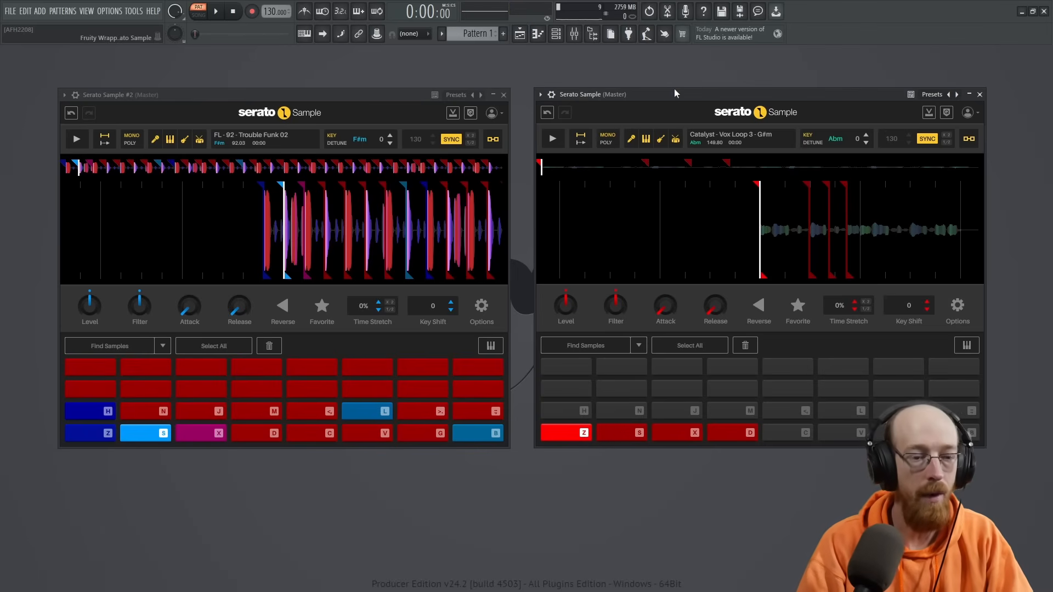
- Route the vocal Serato Sample channel to mixer track 5, load Edison on that track and set it to record on play
key(ctrl+l)
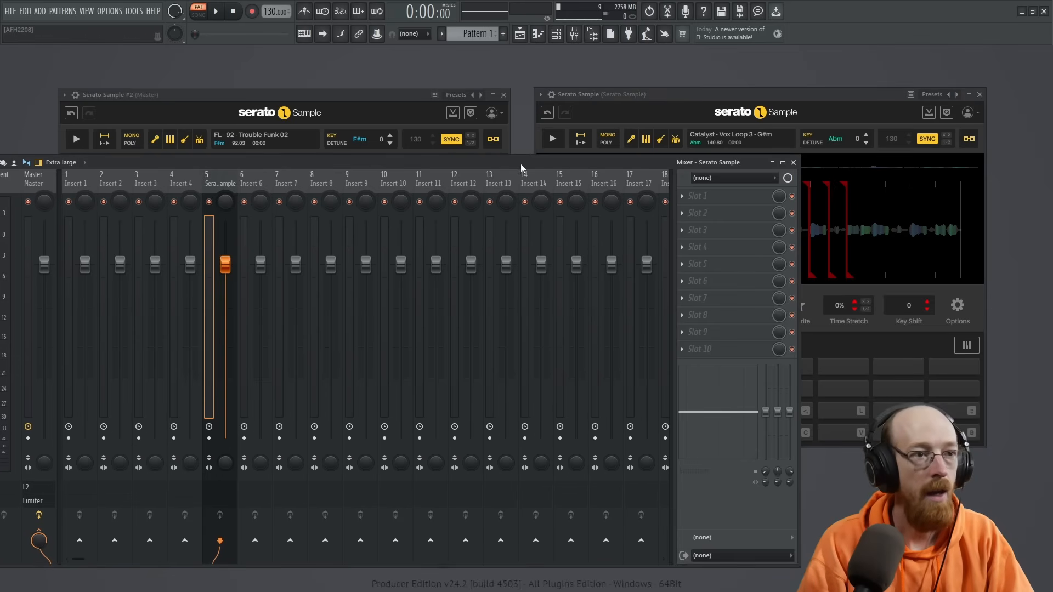
drag(521, 163, 634, 173)
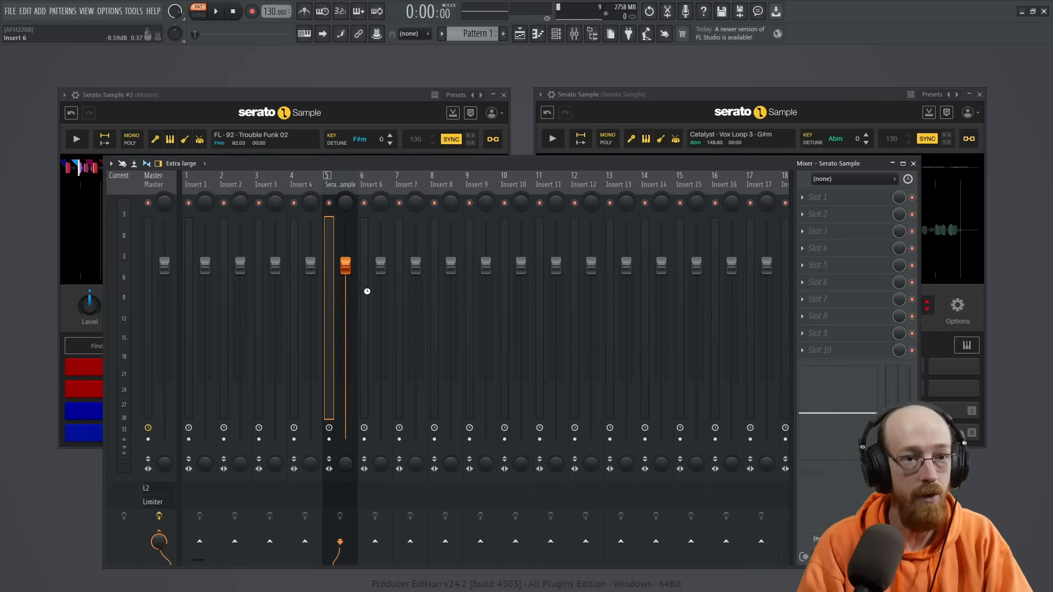
key(ctrl+e)
drag(266, 159, 646, 147)
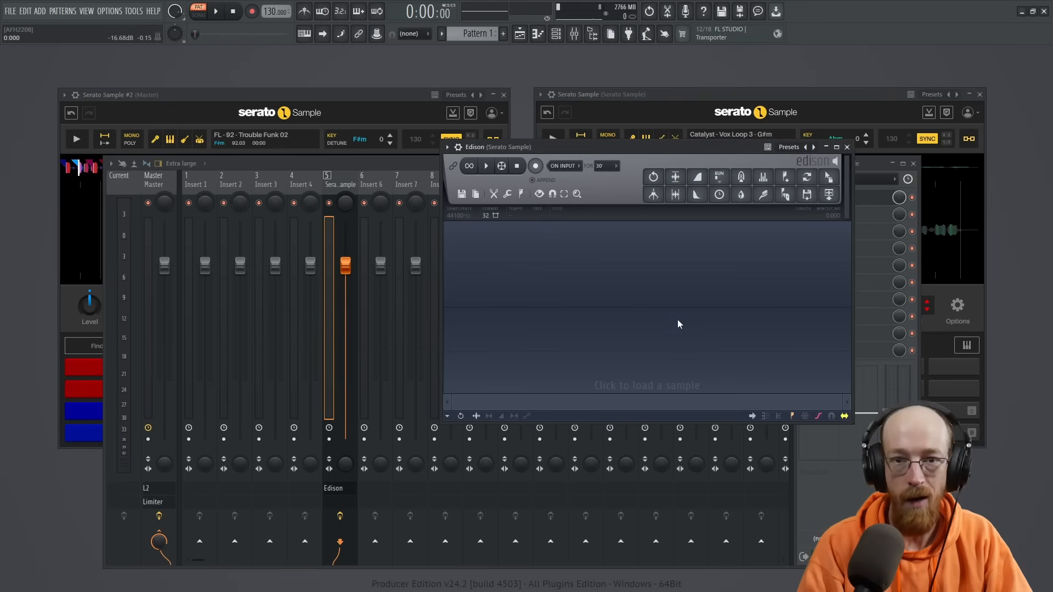
click(576, 168)
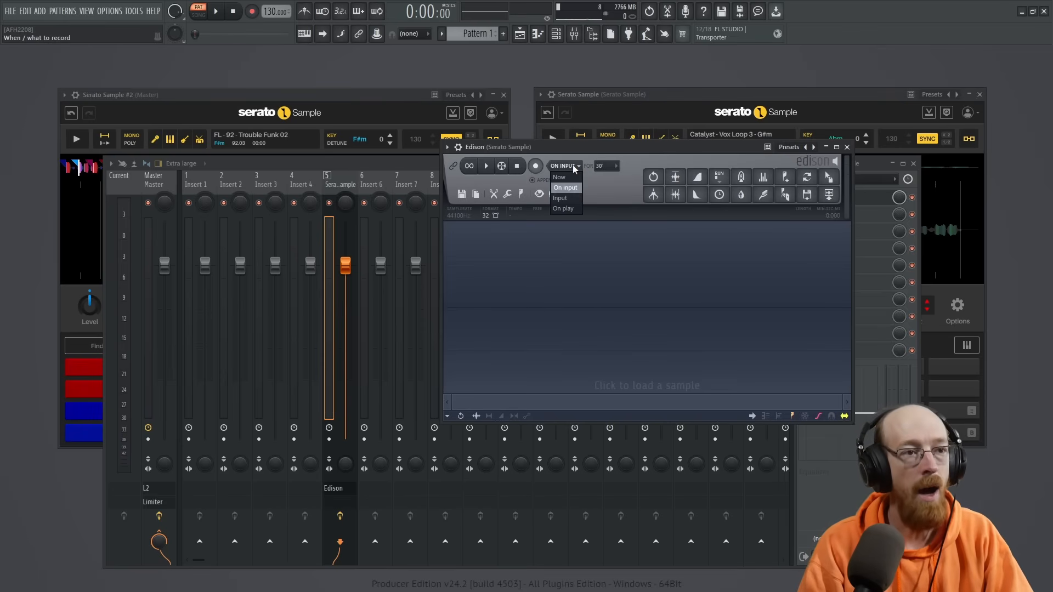
click(572, 208)
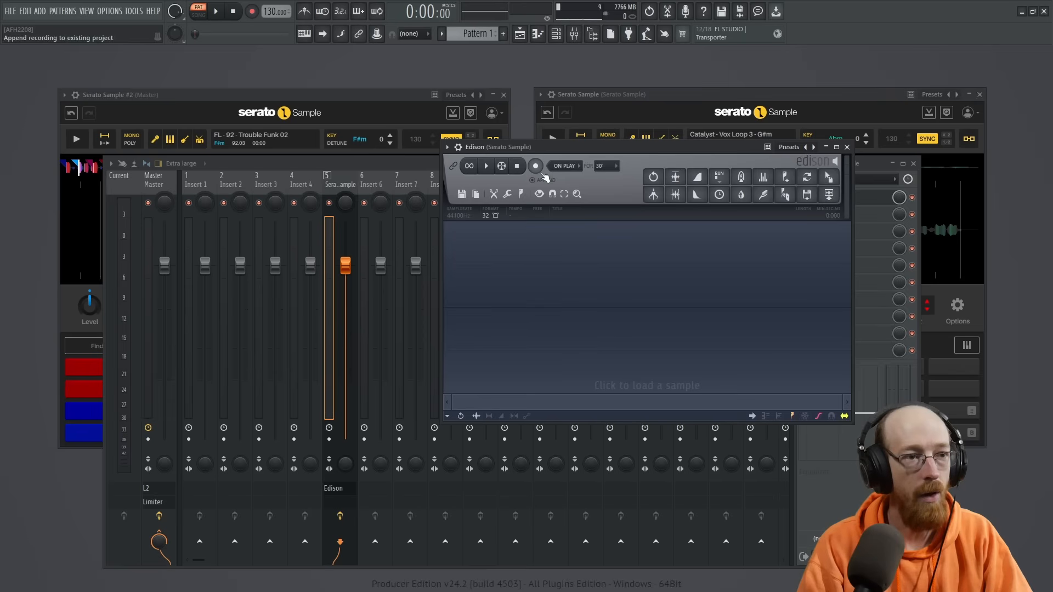
- Record a short take of the pattern playback in Edison, stop it and delete the recorded audio
click(535, 165)
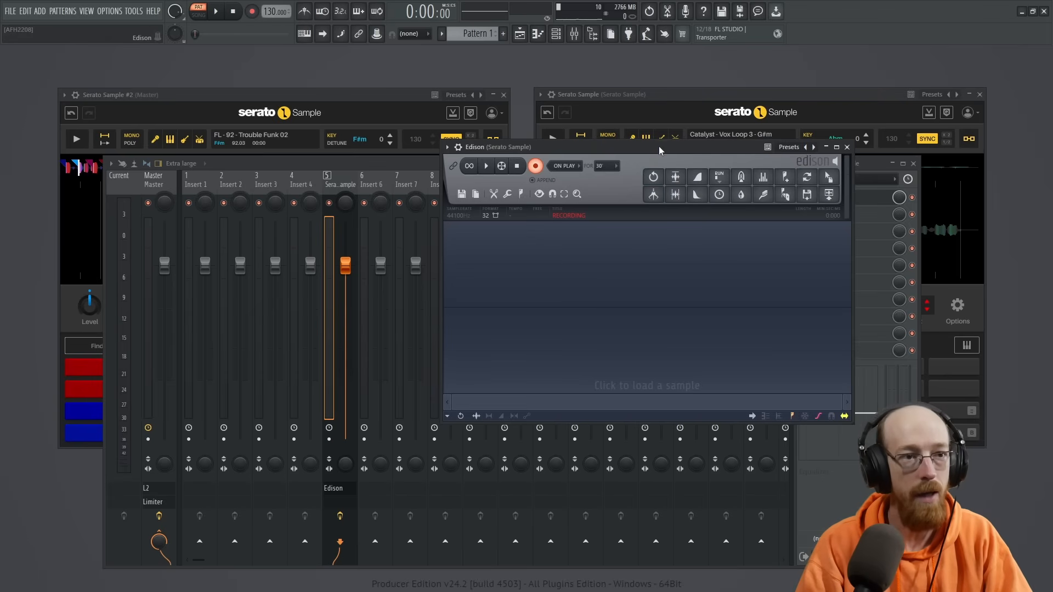
click(221, 13)
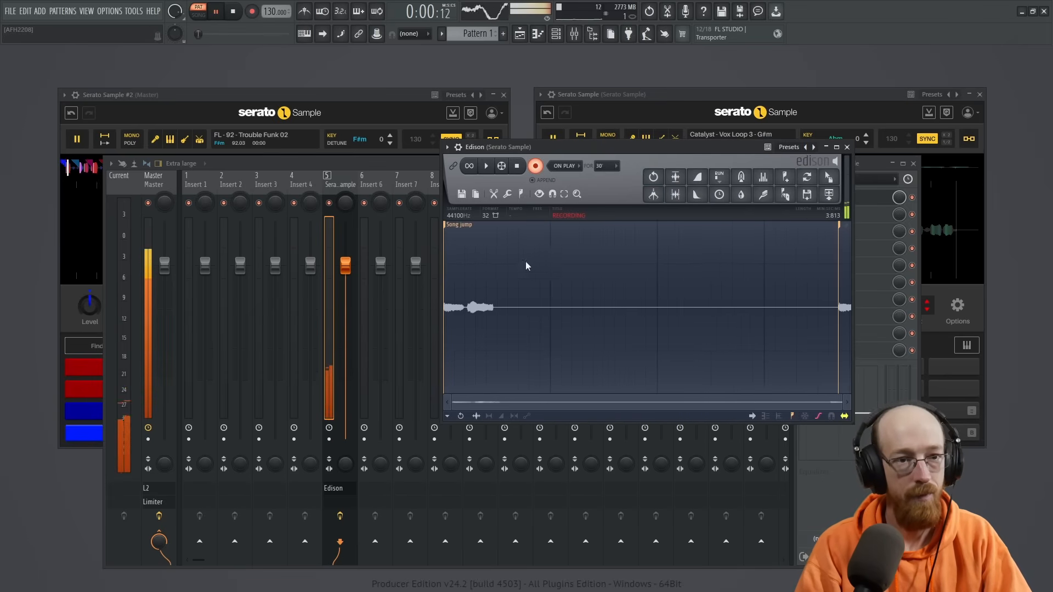
click(216, 12)
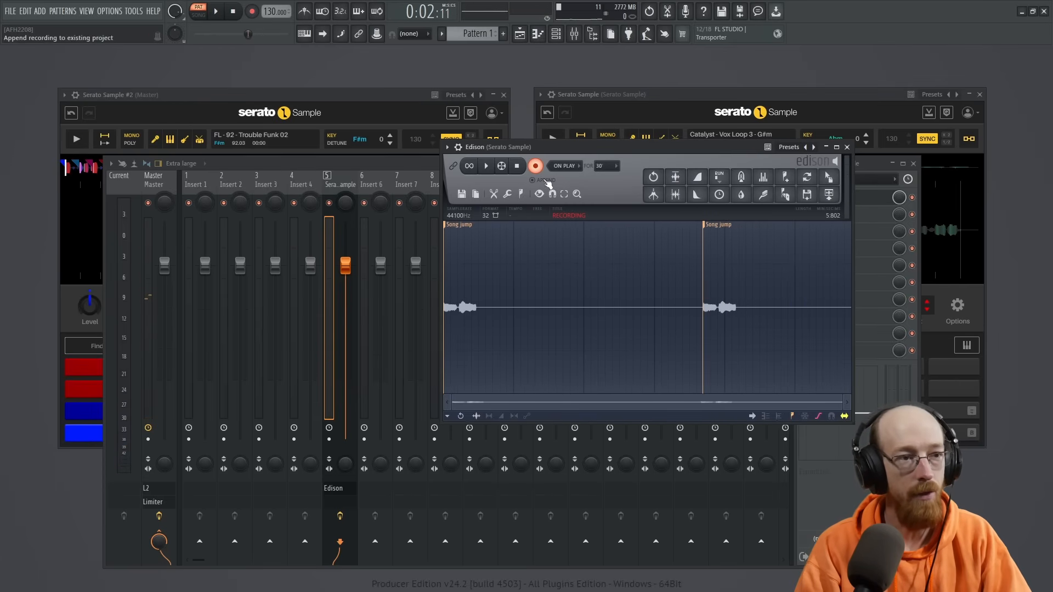
click(536, 167)
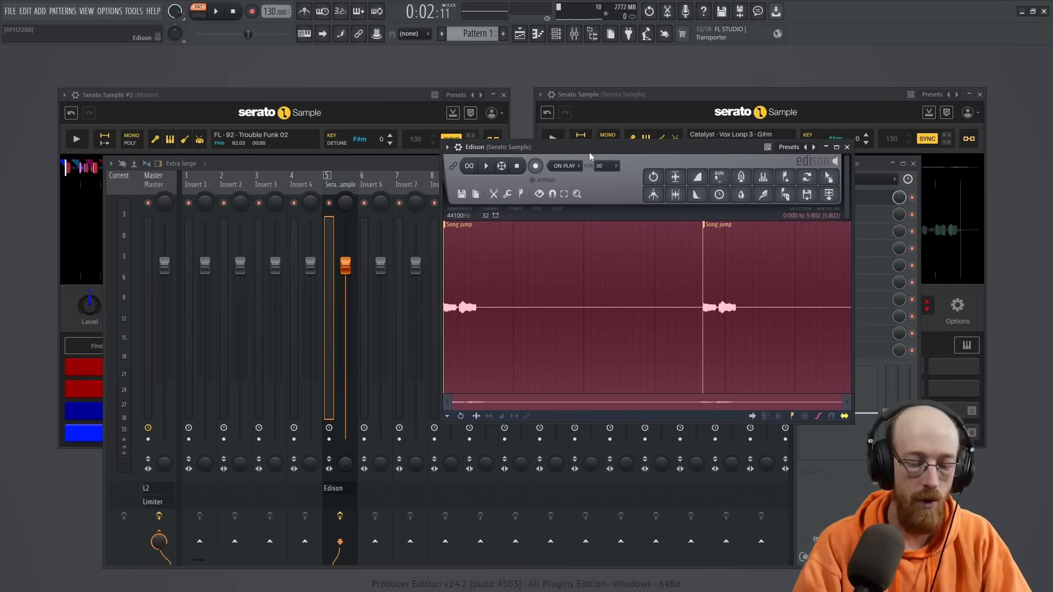
key(Delete)
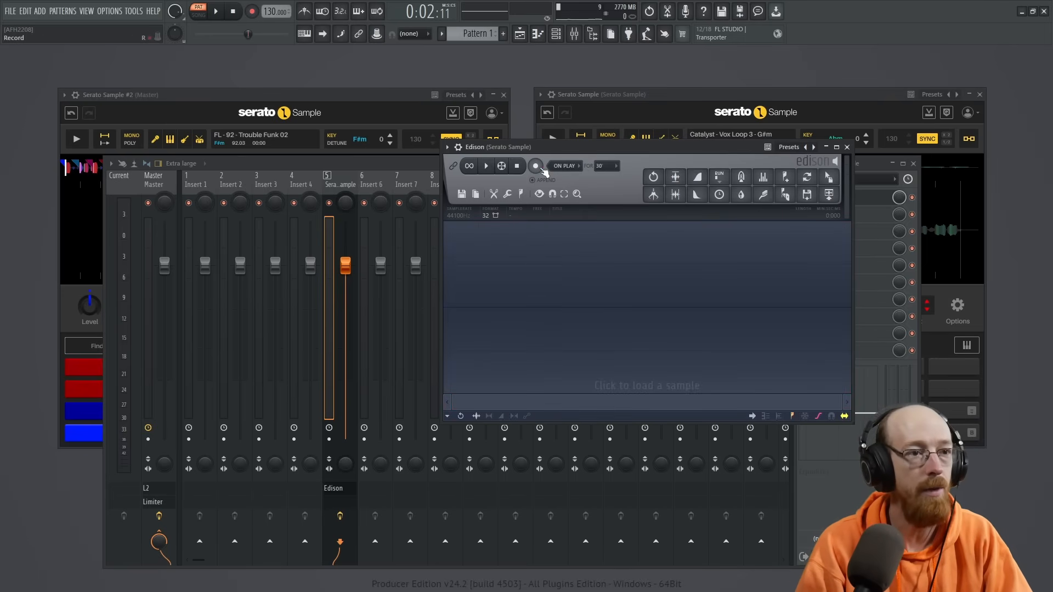
- Leave Edison's recording disarmed and close both the Edison window and the mixer
click(540, 167)
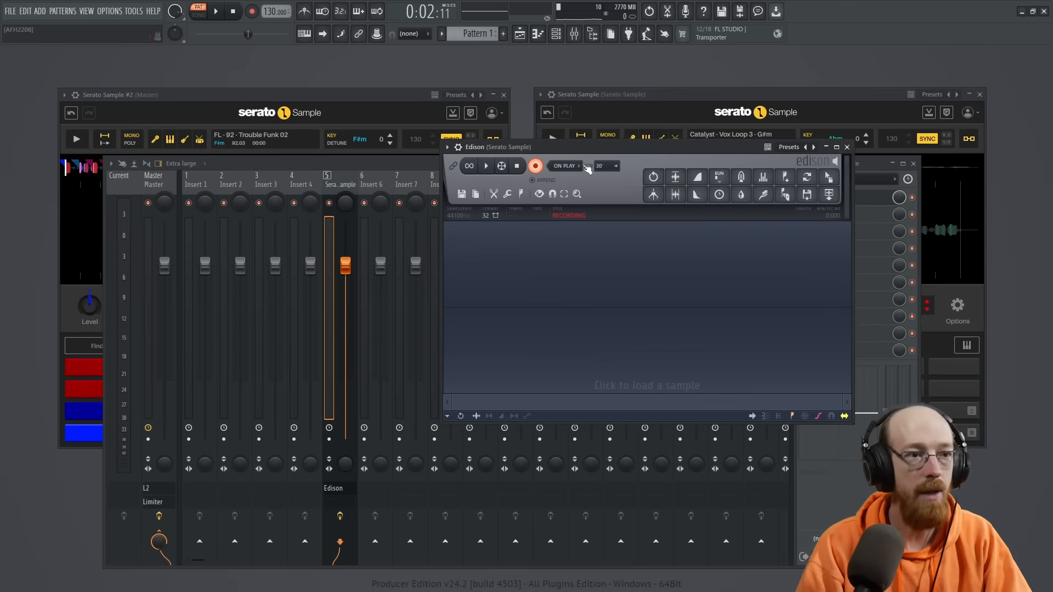
click(536, 166)
click(847, 147)
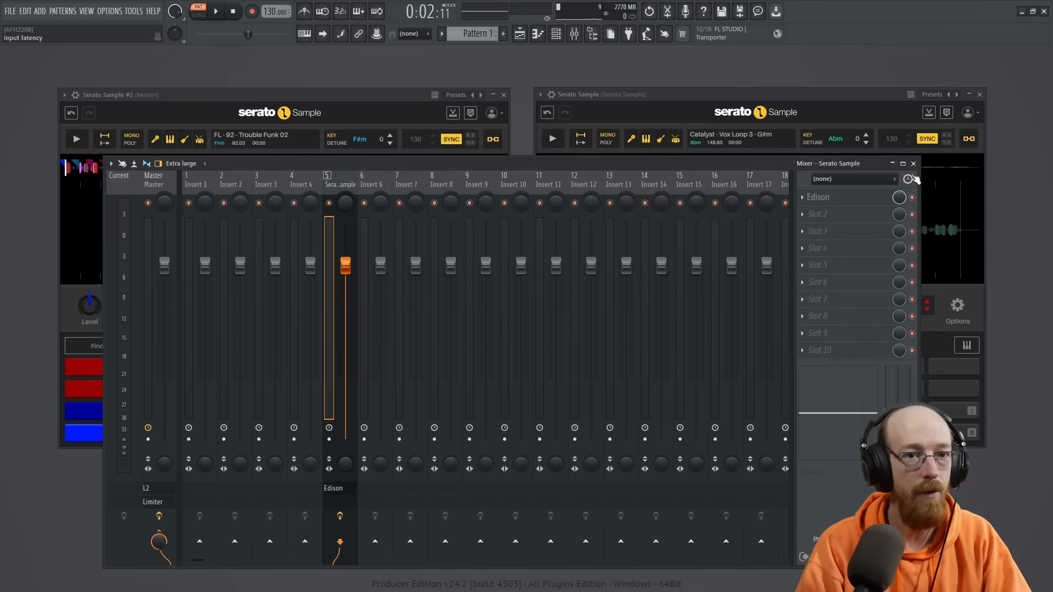
click(914, 165)
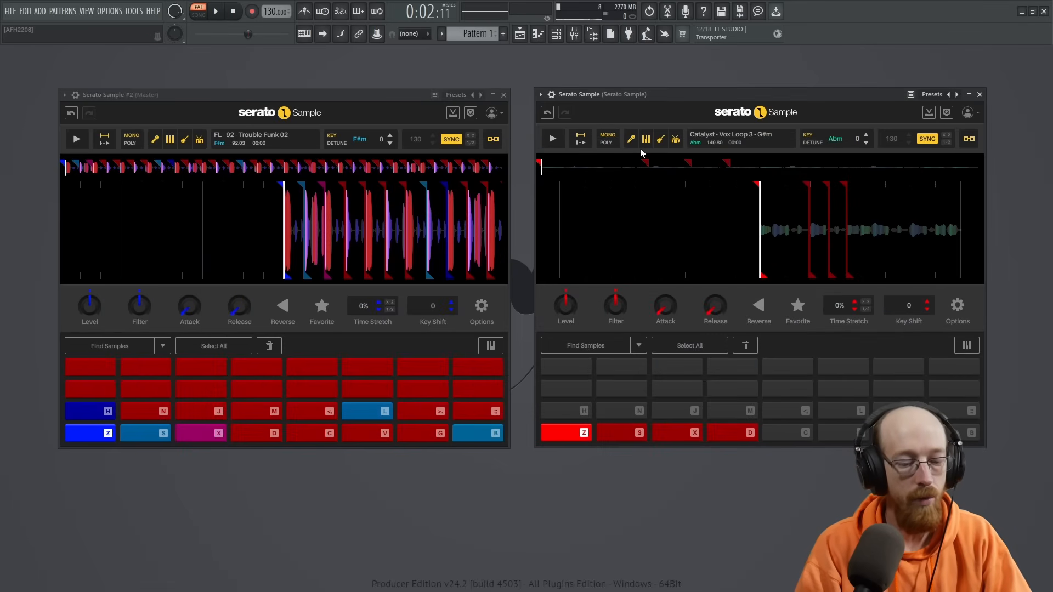
- Rename the vocal Serato Sample channel as Voc Chop from the channel rack and open its piano roll
key(F5)
key(F5)
key(F6)
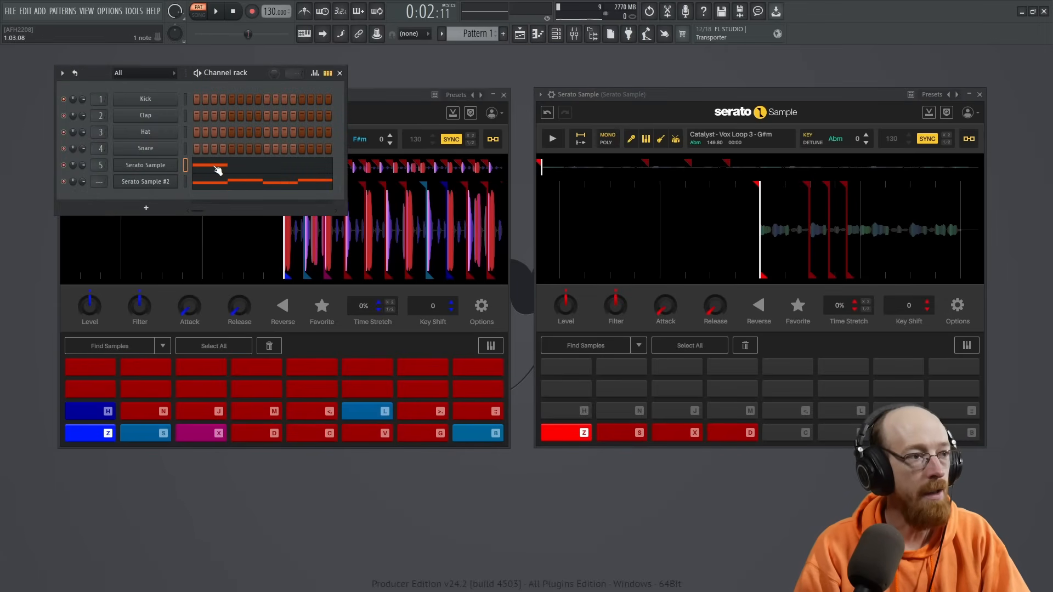
key(F2)
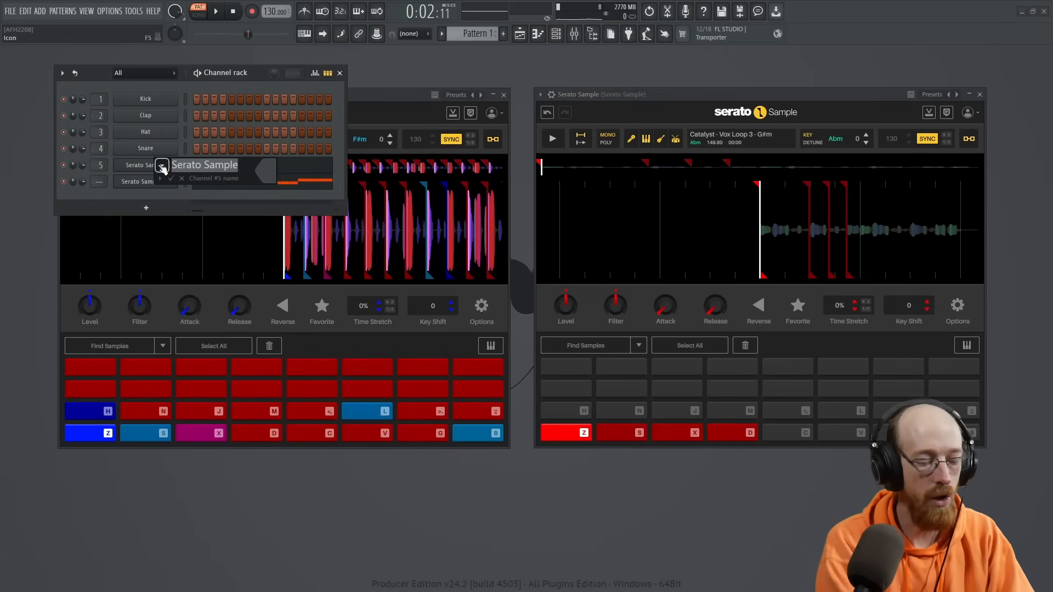
text(Voc)
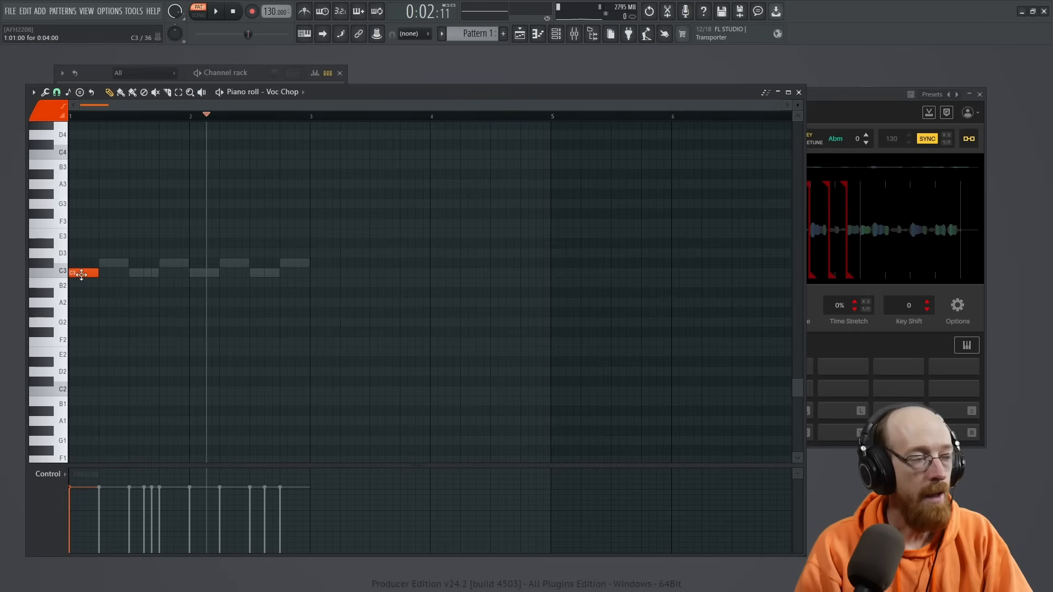
- Add a two-step D#3 note at the start of bar 2 in the Voc Chop piano roll to trigger the fourth slice
click(874, 96)
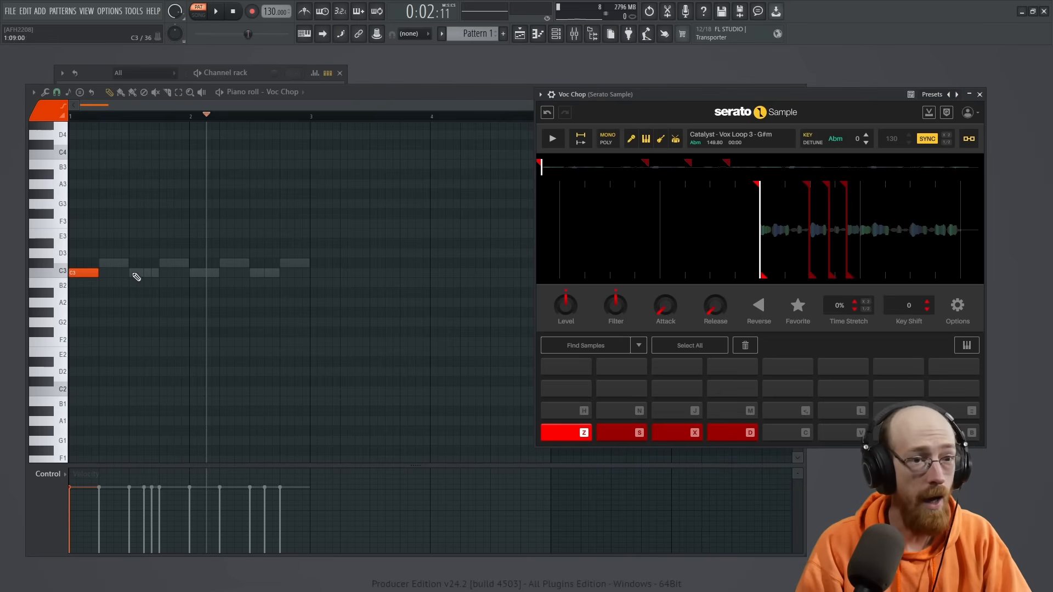
scroll(767, 235, up, 5)
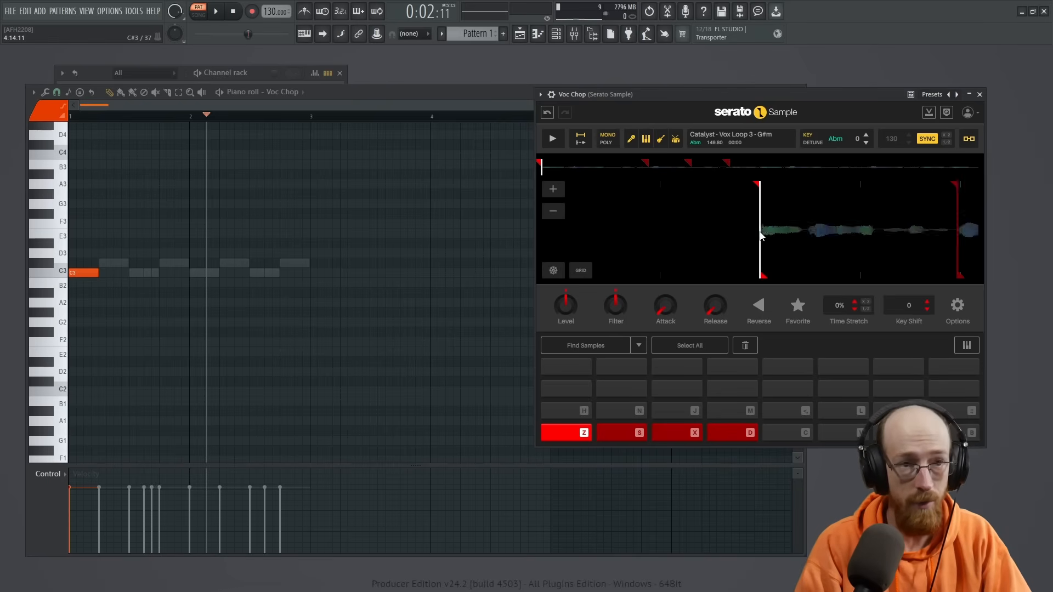
scroll(754, 200, down, 3)
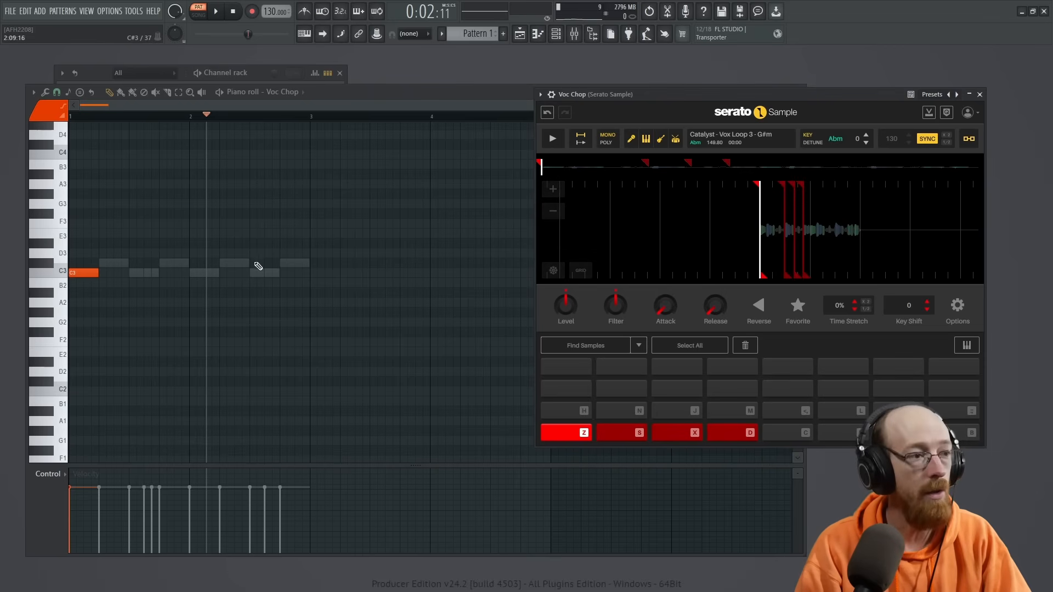
click(197, 264)
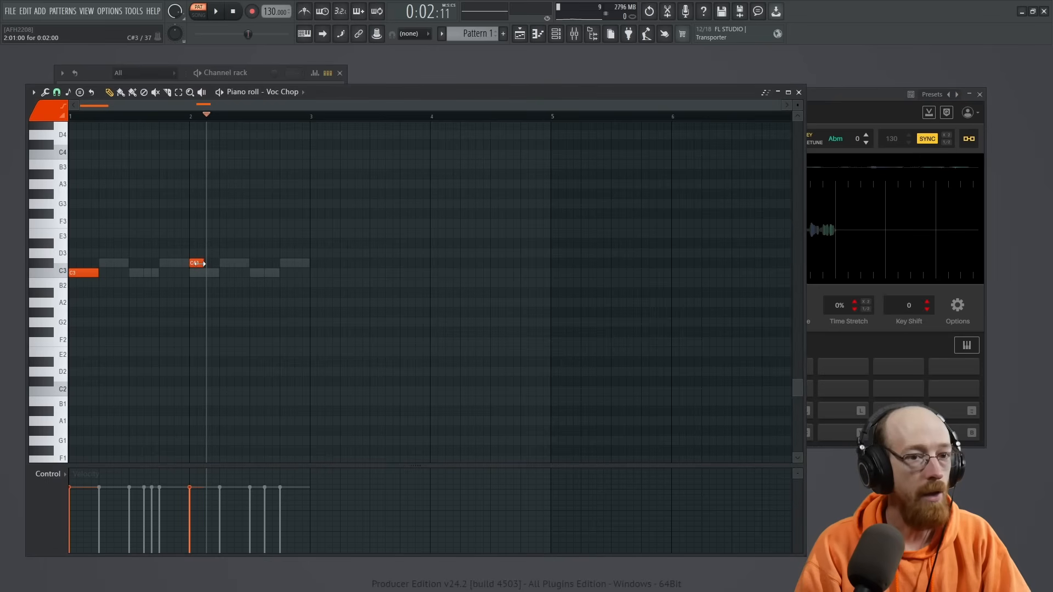
drag(199, 265, 198, 243)
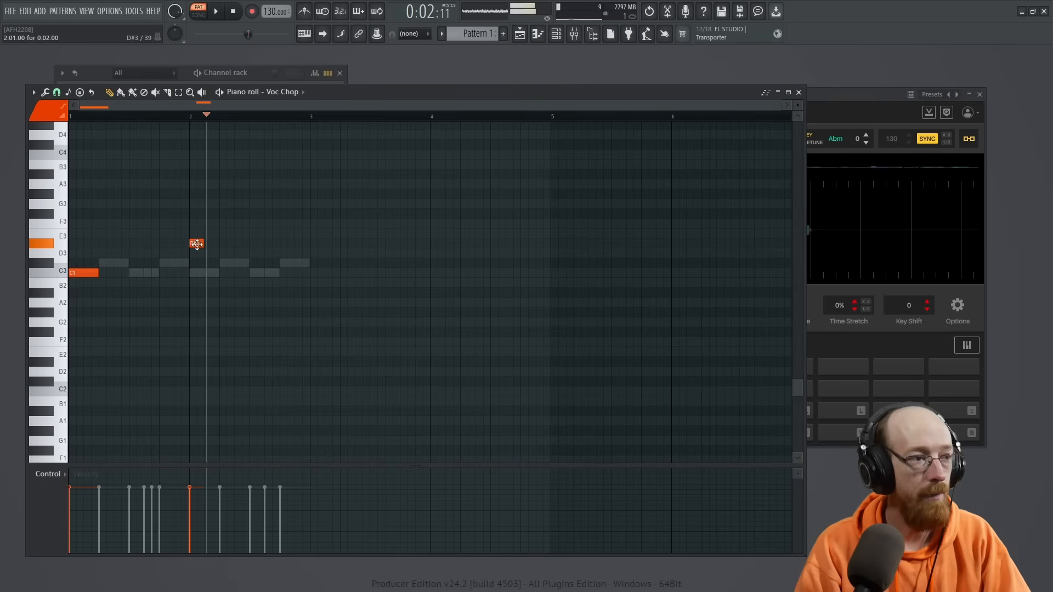
- Play back the pattern with the Voc Chop waveform in view, stop it and return to the piano roll
click(872, 100)
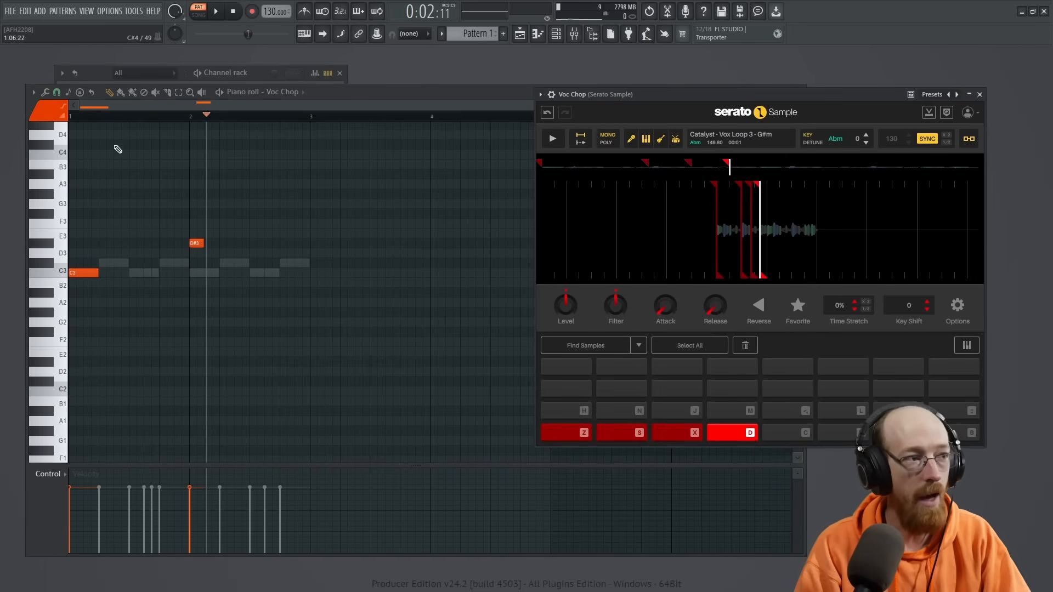
scroll(731, 245, up, 3)
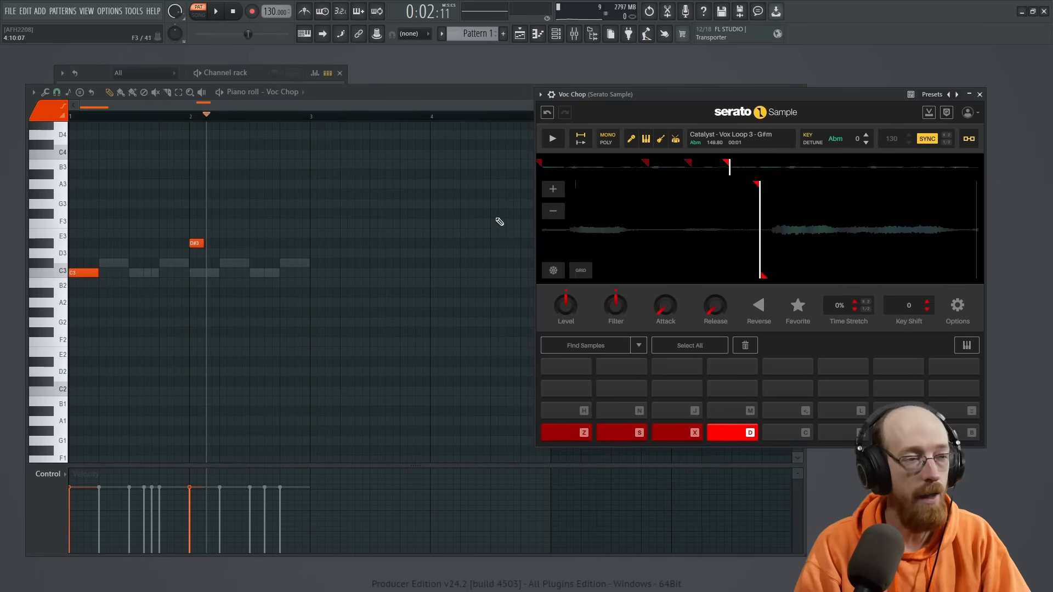
key(space)
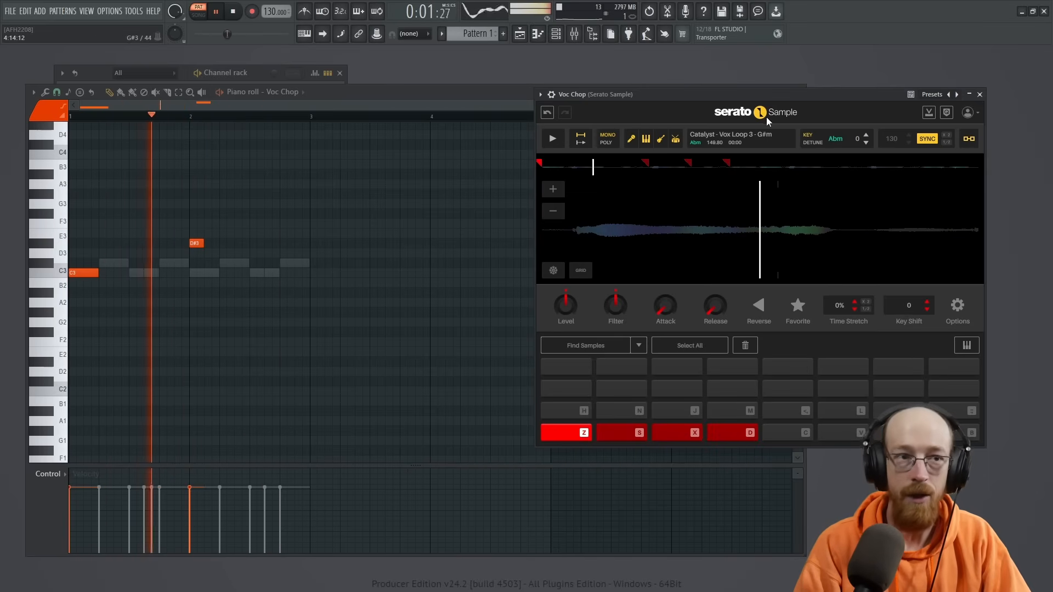
key(space)
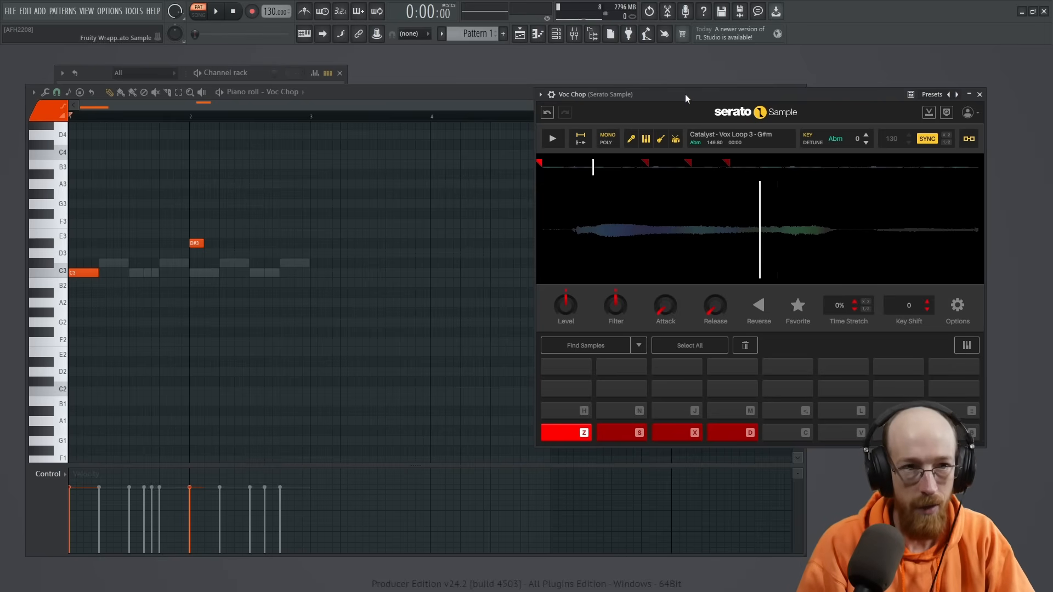
click(444, 100)
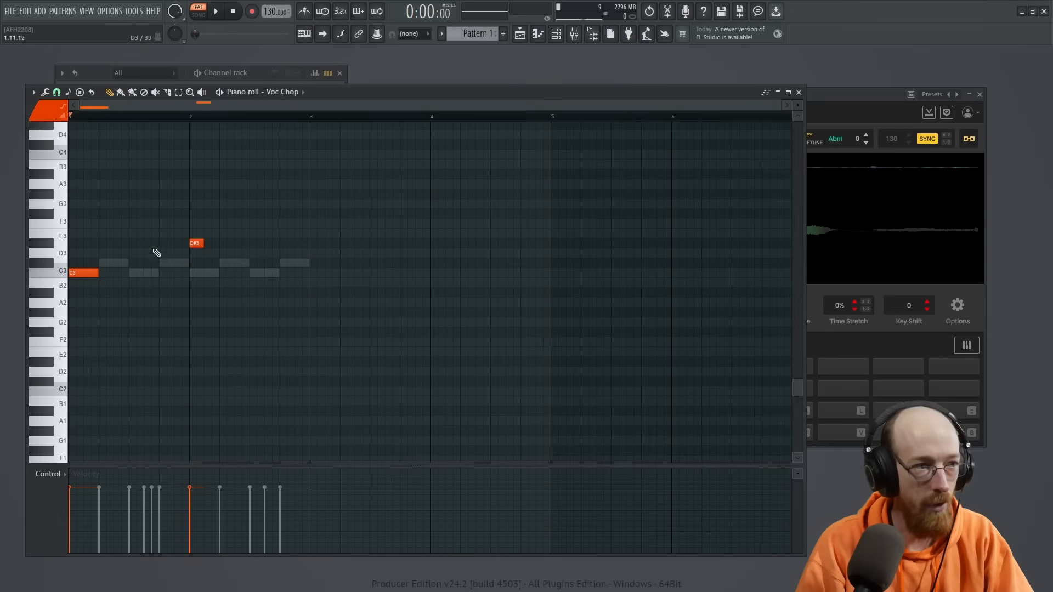
- Close the piano roll and channel rack and open Edison from the Voc Chop mixer track
click(798, 93)
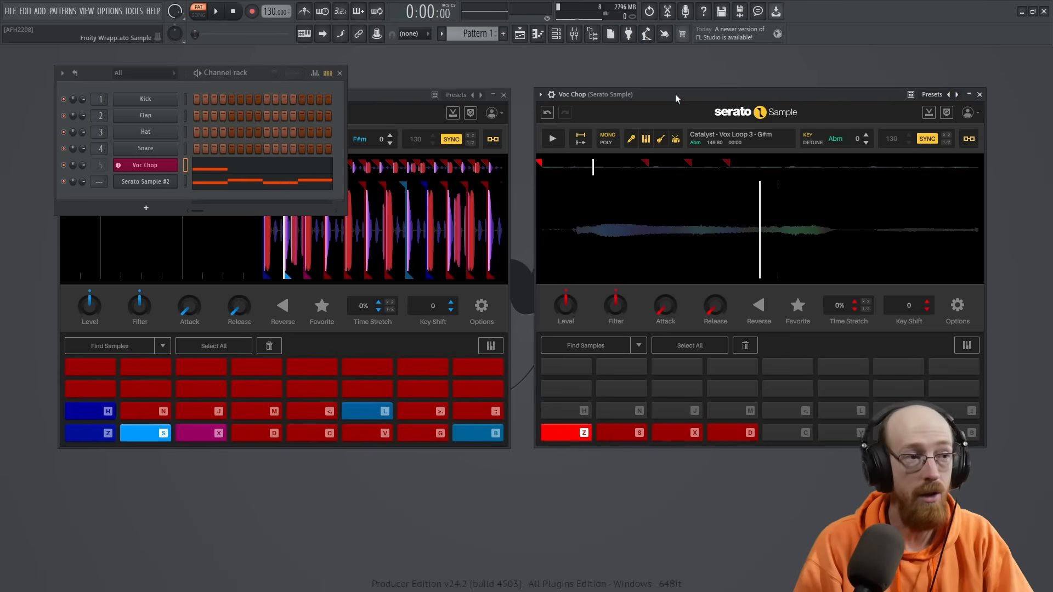
click(340, 73)
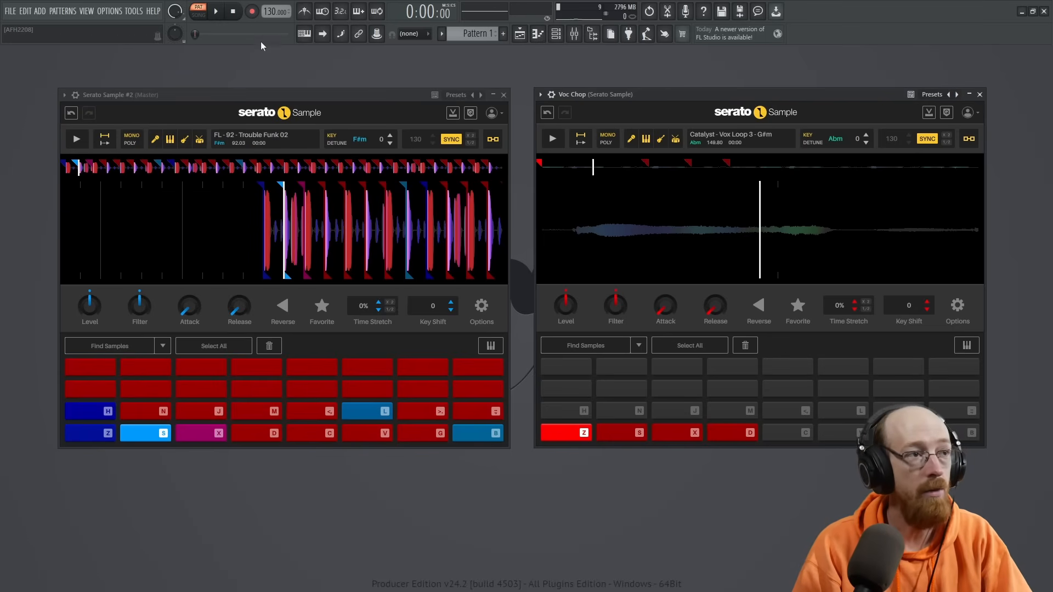
click(574, 35)
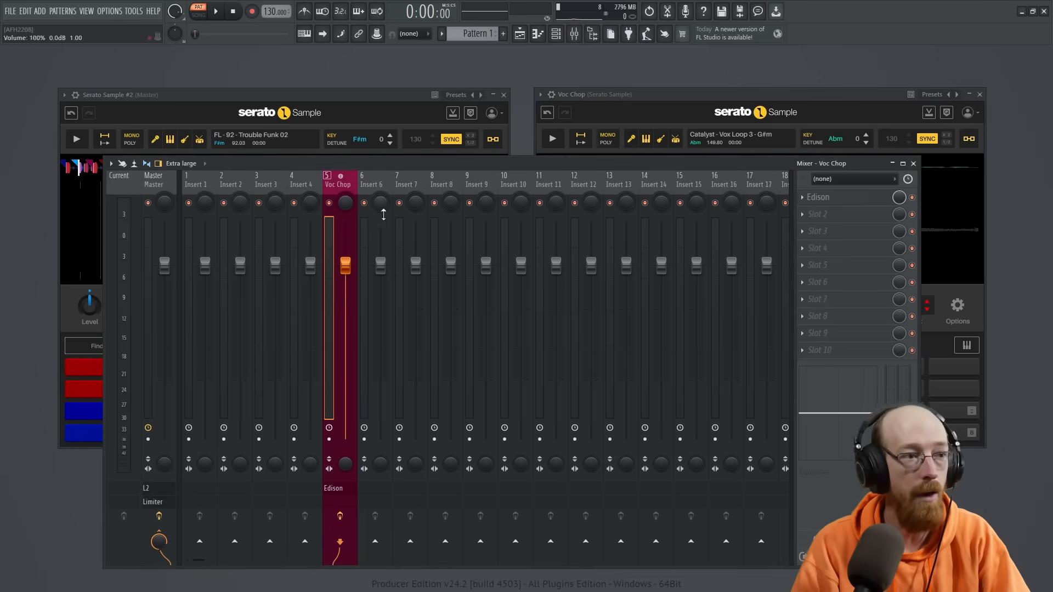
click(861, 202)
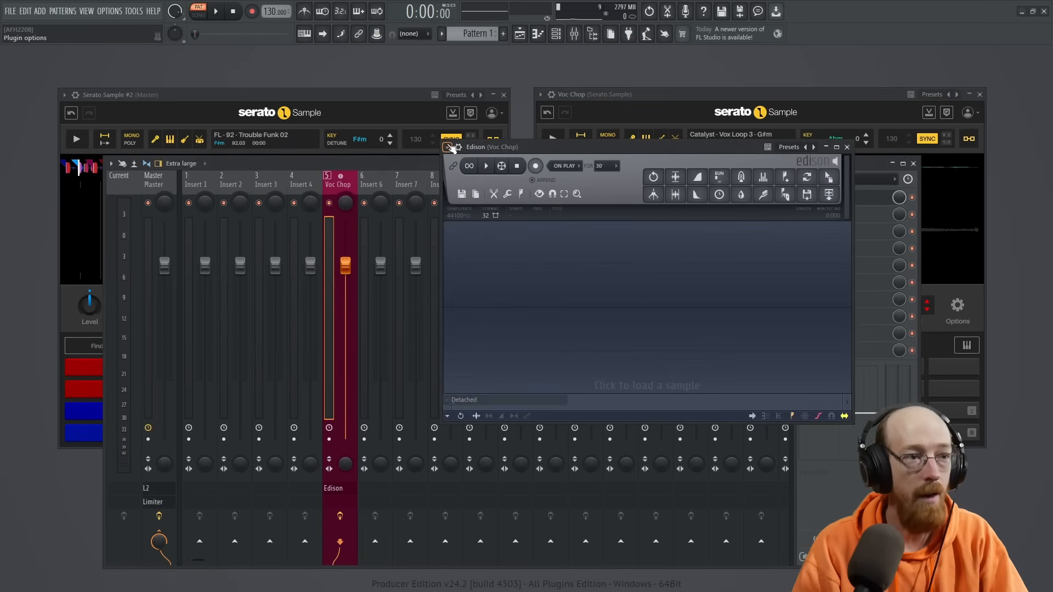
- Keep Edison detached, close the mixer and Serato Sample #2, and place the Edison window beside the Voc Chop sampler
drag(511, 154, 123, 67)
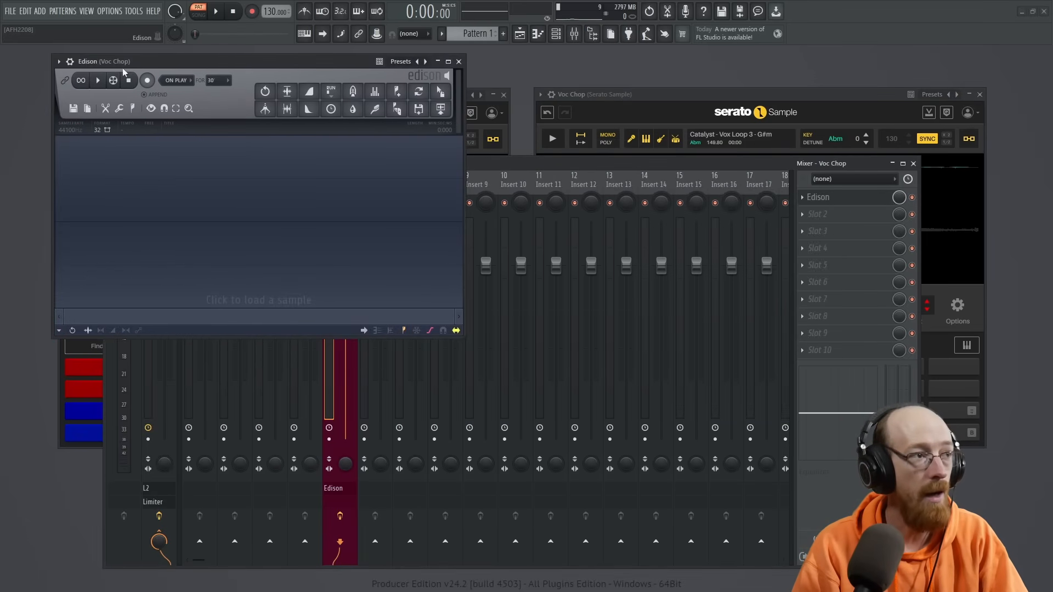
click(59, 62)
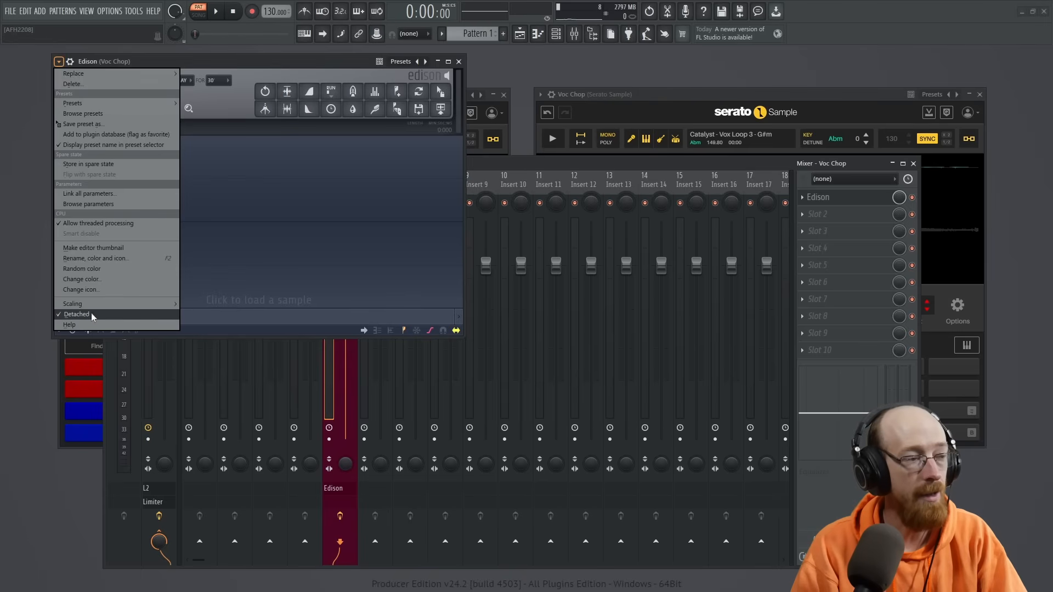
click(287, 329)
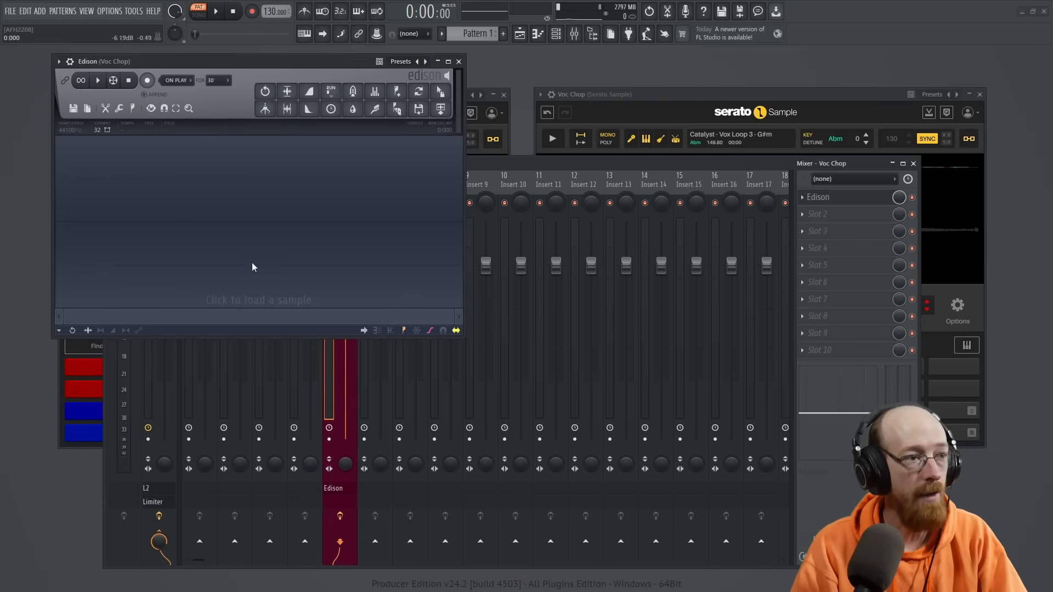
click(912, 164)
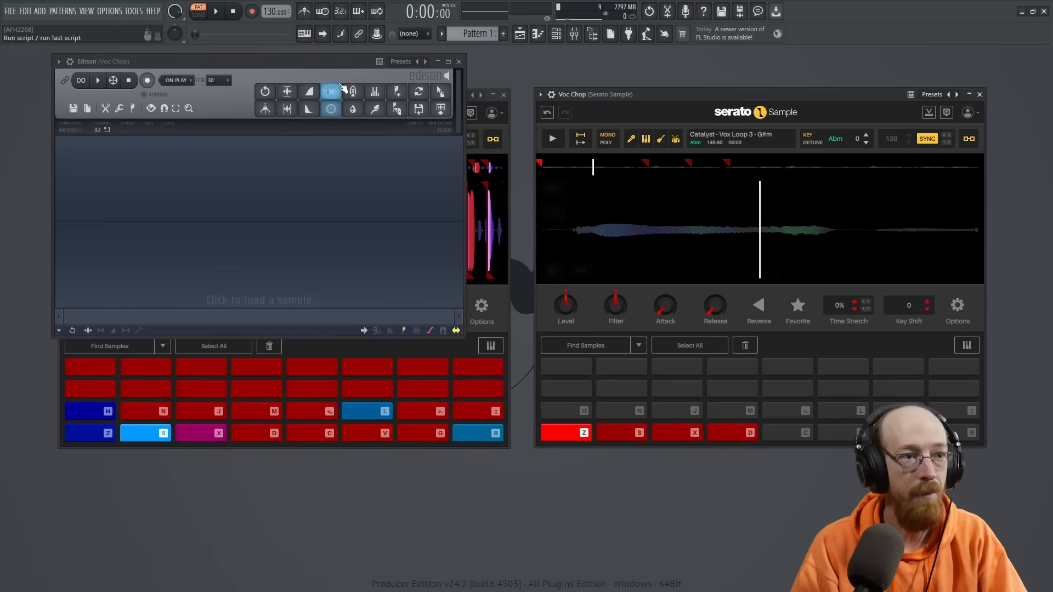
drag(298, 61, 302, 107)
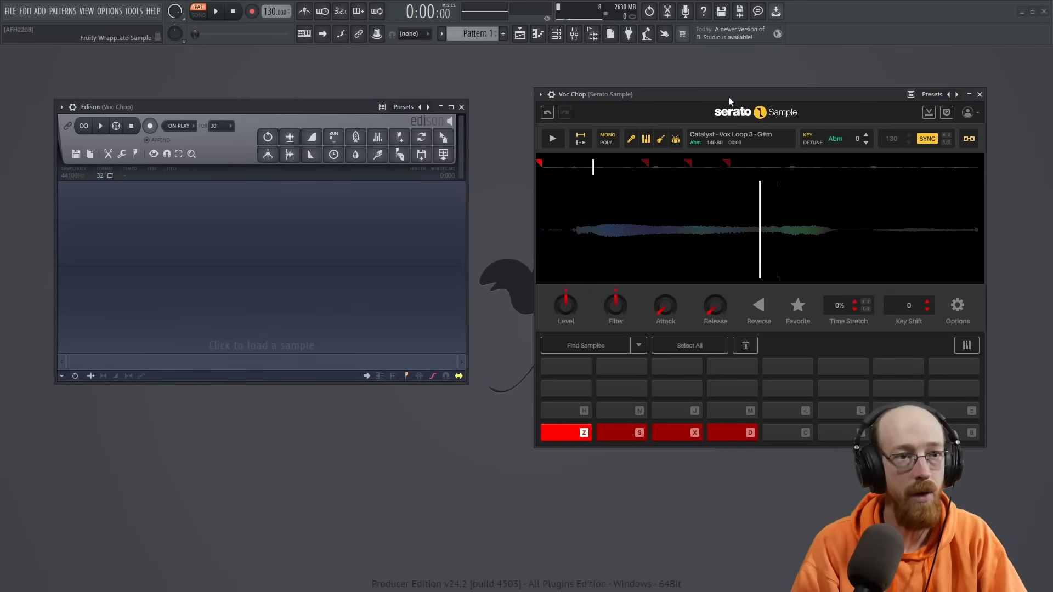
- Arm Edison to record on play, cue the first Voc Chop slice, and record about 30 seconds of the looping pattern
click(149, 127)
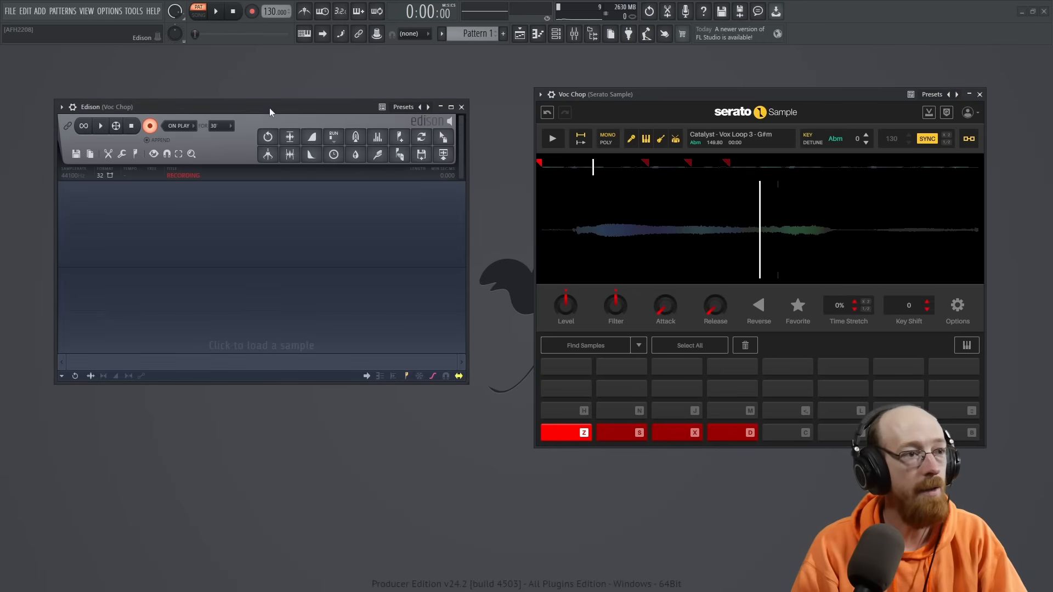
click(713, 95)
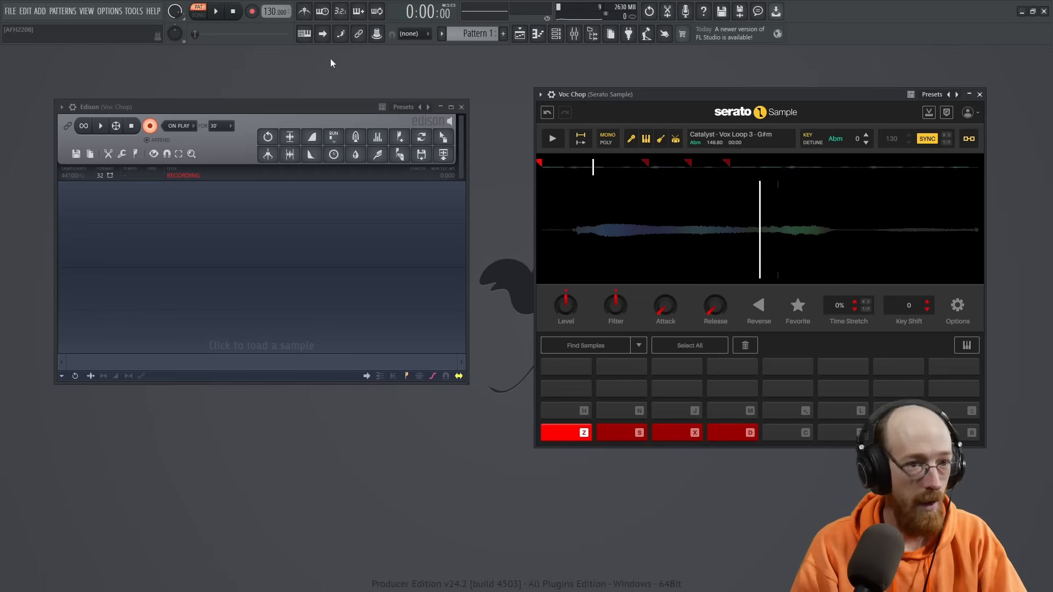
click(553, 435)
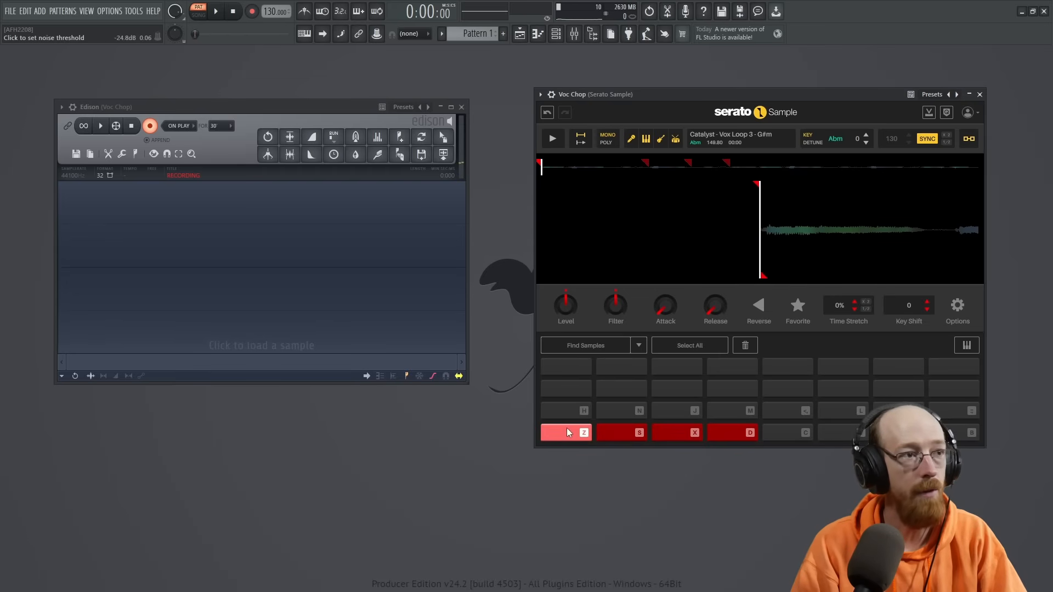
click(217, 16)
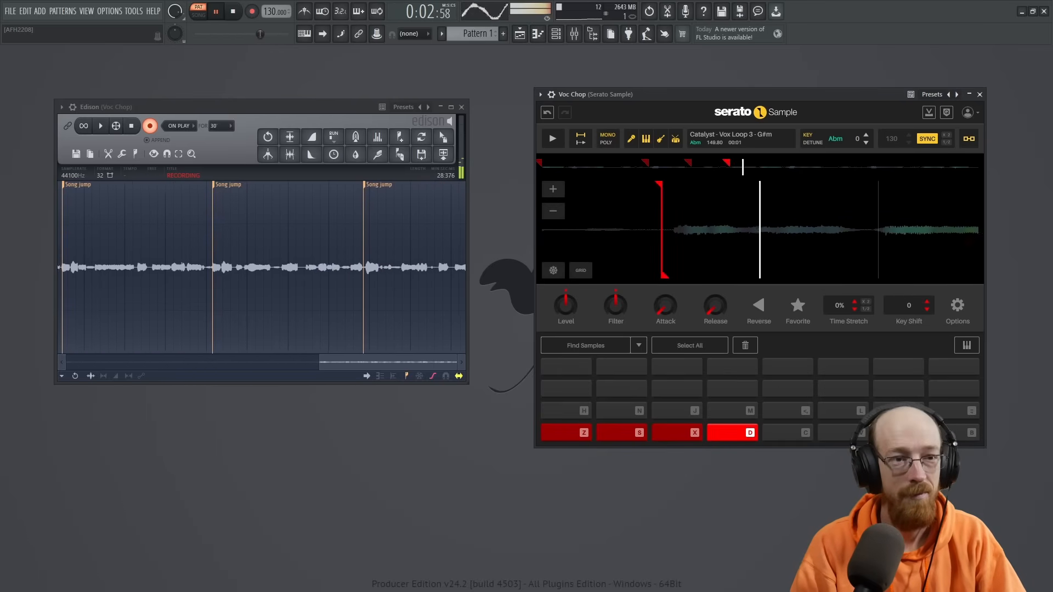
key(space)
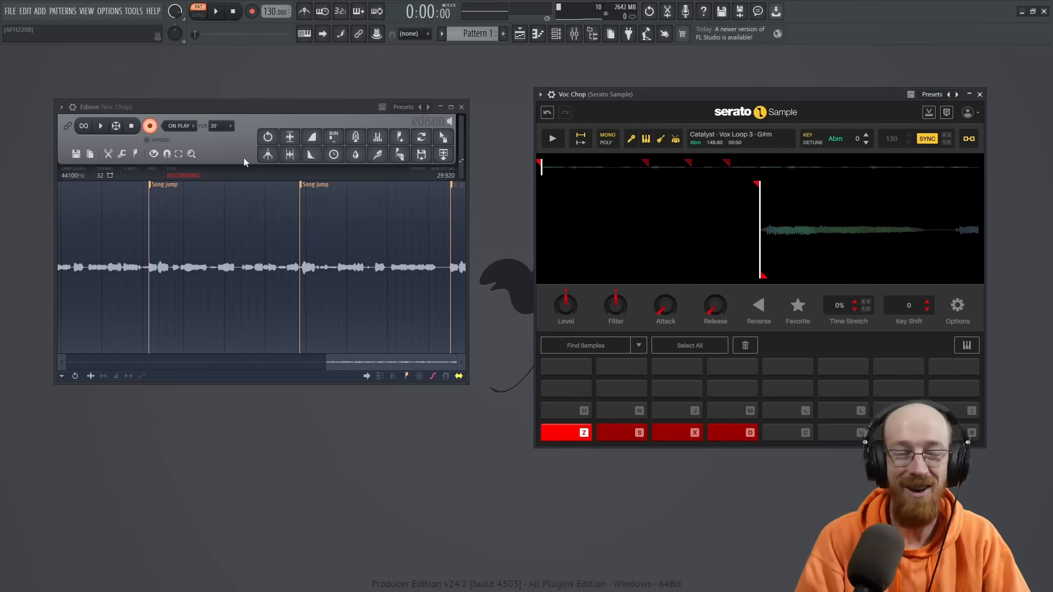
click(151, 126)
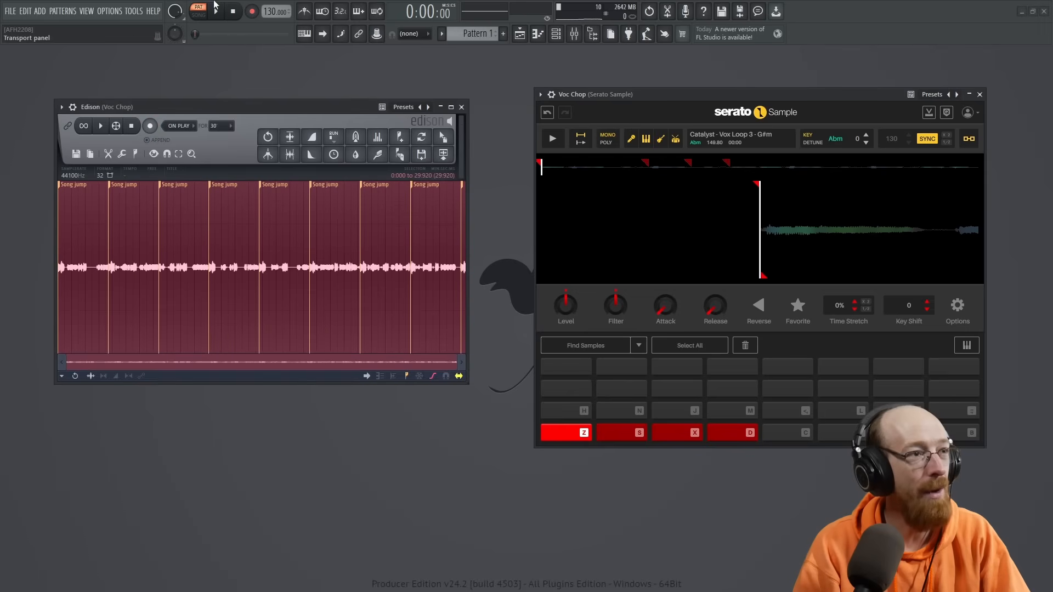
mouse_move(811, 208)
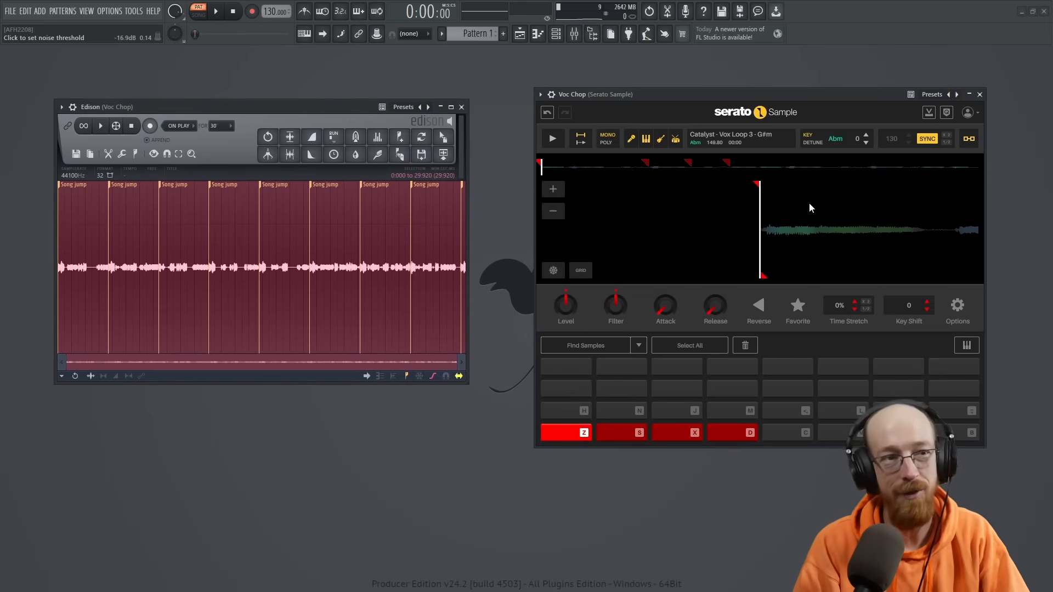
scroll(795, 233, down, 2)
scroll(782, 231, up, 2)
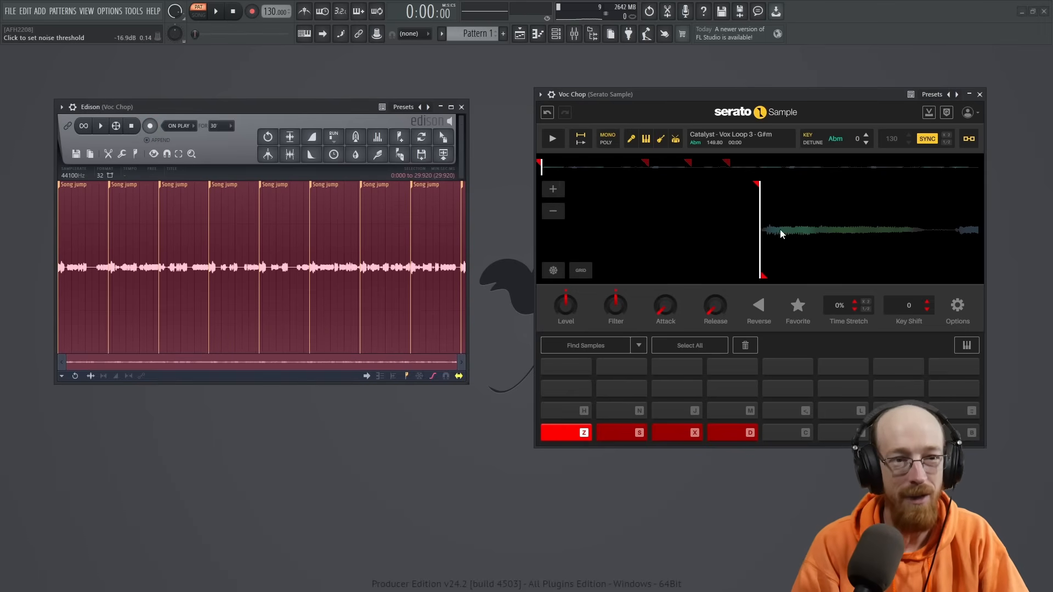
scroll(776, 230, down, 6)
scroll(776, 234, up, 5)
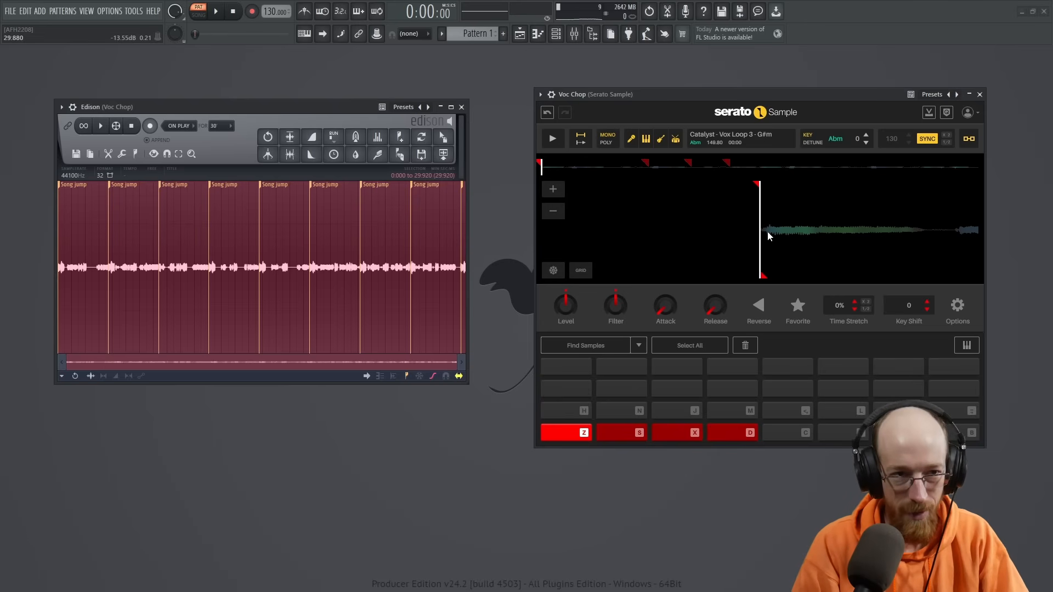
- Place the Edison recording on playlist Track 2 so it starts at bar 1, with the sampler and Edison windows closed
click(980, 95)
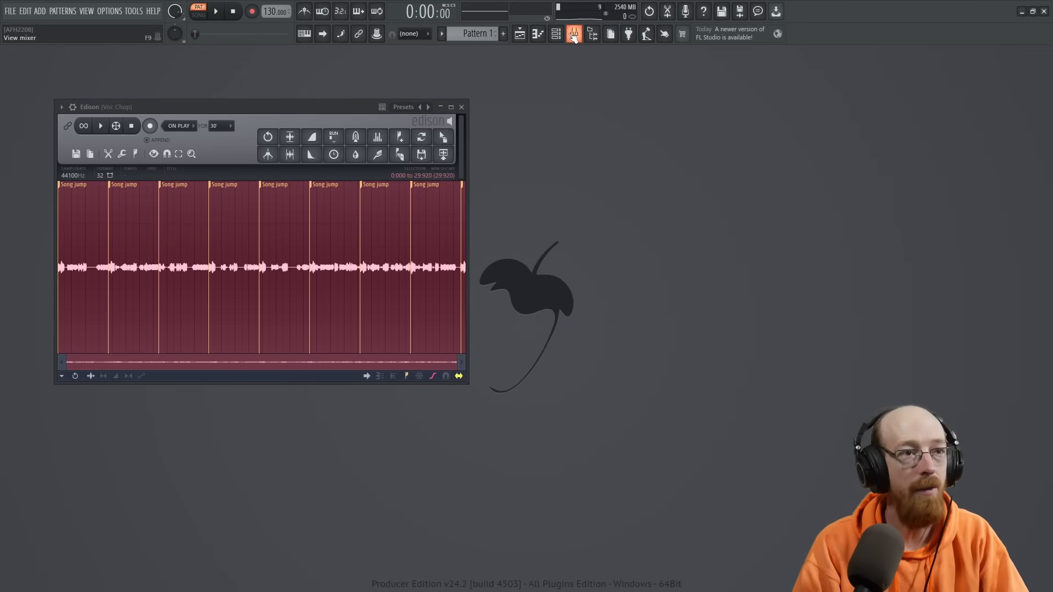
key(F5)
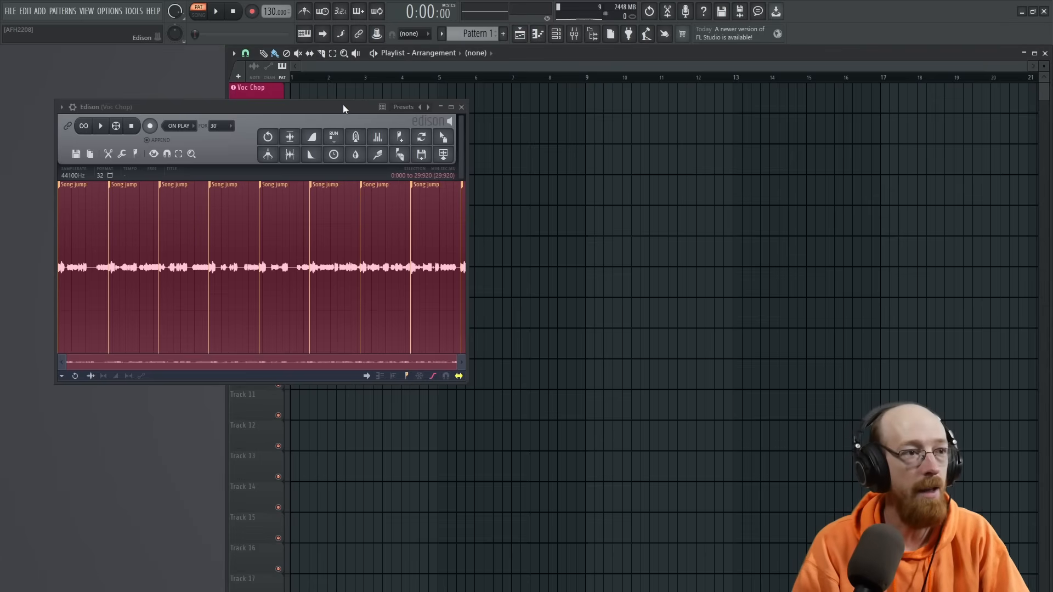
drag(337, 107, 329, 164)
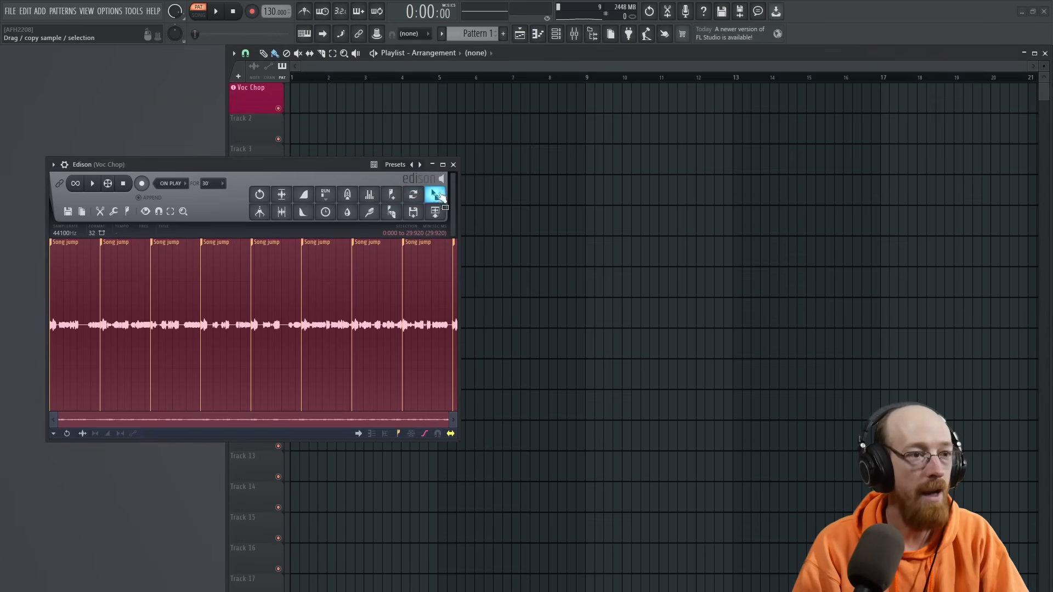
drag(435, 195, 307, 115)
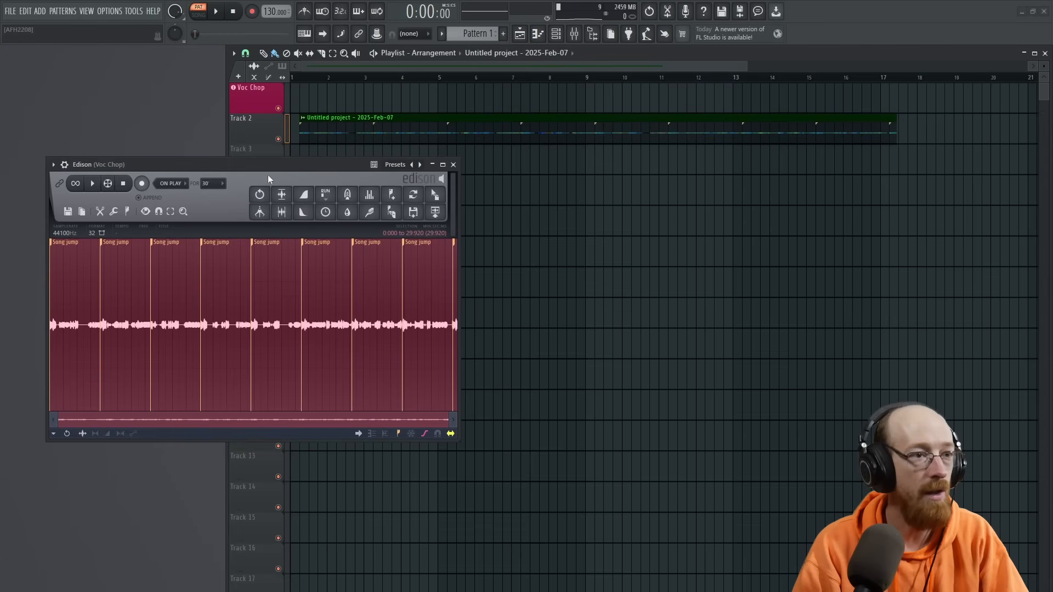
click(454, 165)
drag(323, 132, 244, 139)
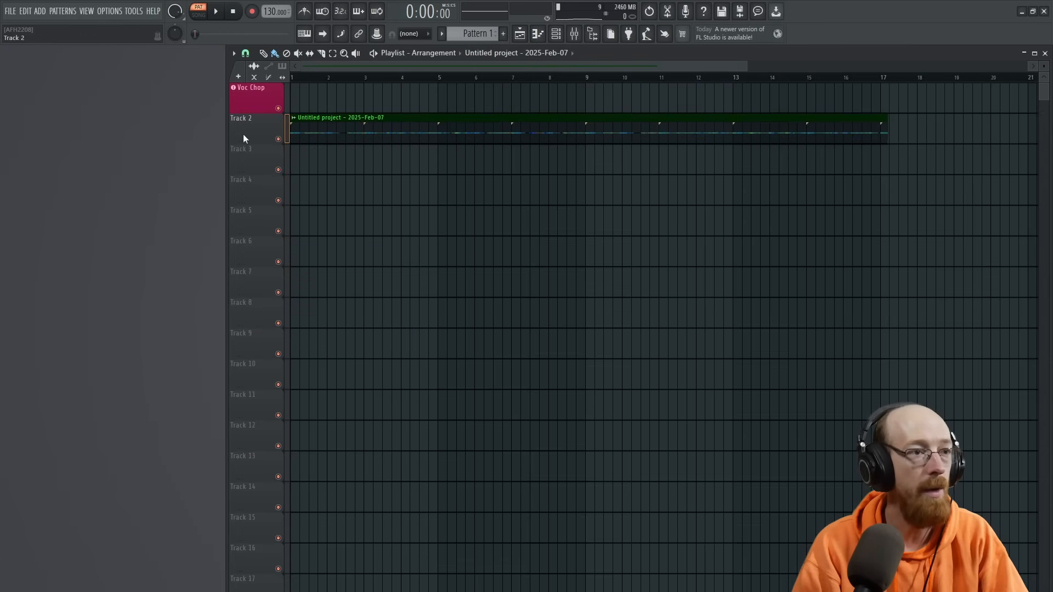
- Add a Pattern 1 clip to the Voc Chop playlist track and align it to the start of bar 1
click(541, 54)
click(495, 92)
click(483, 99)
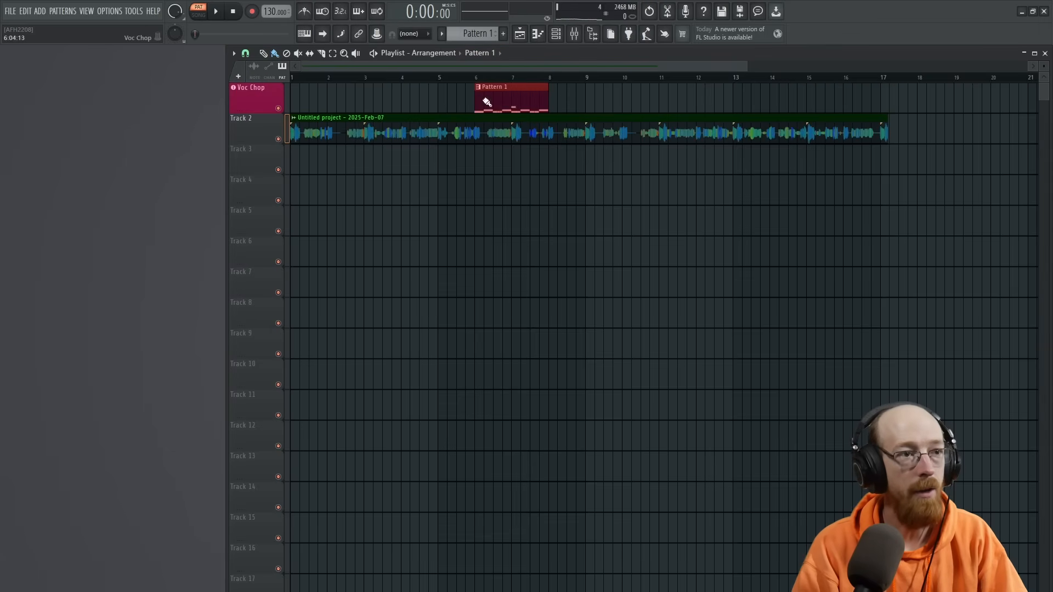
drag(510, 104, 318, 106)
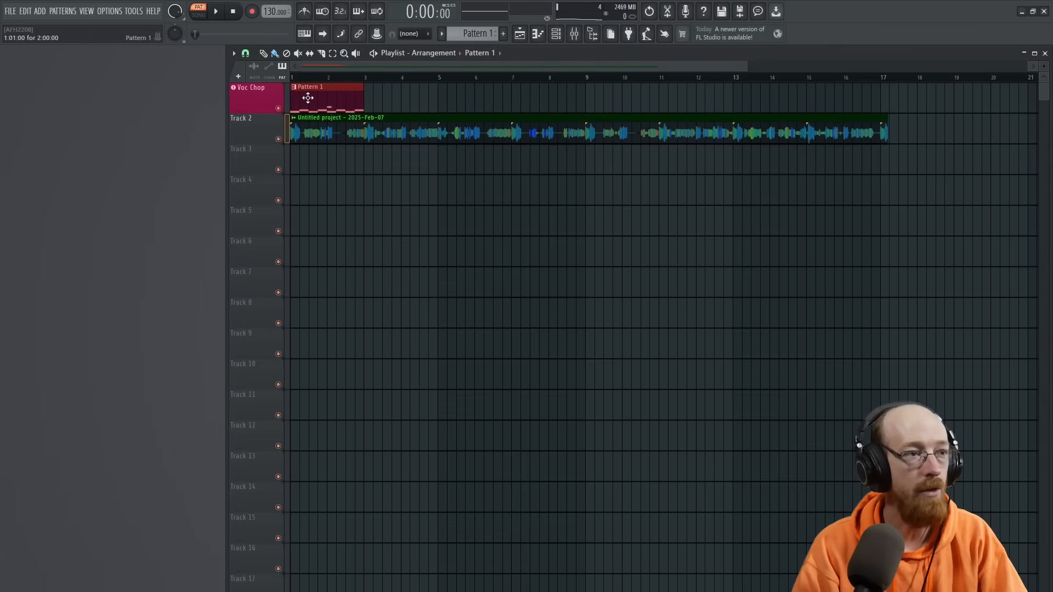
- Delete the Voc Chop notes from Pattern 1 in the piano roll and switch playback to song mode
double_click(310, 89)
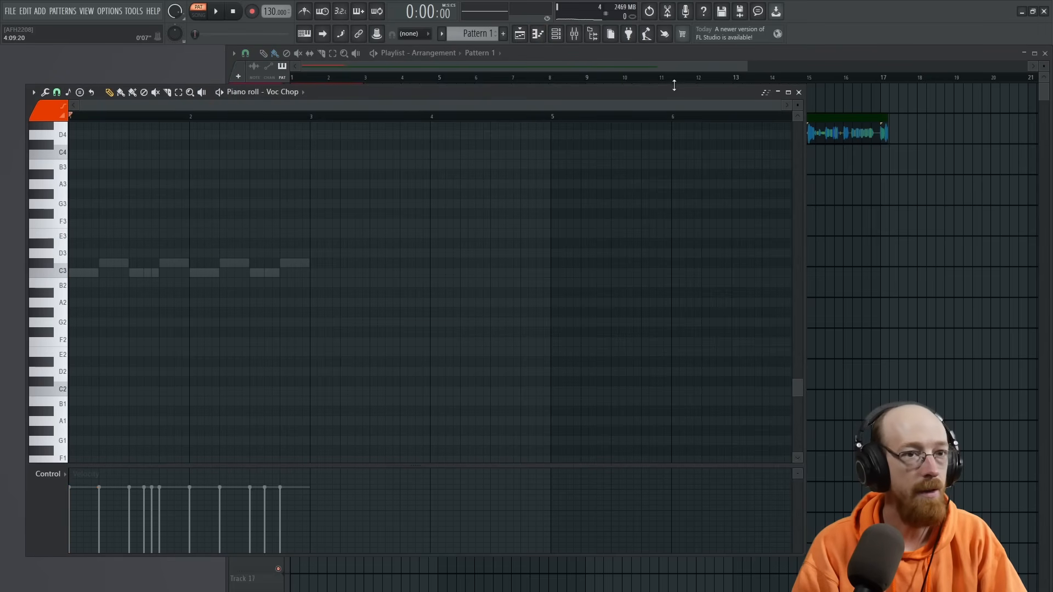
click(800, 93)
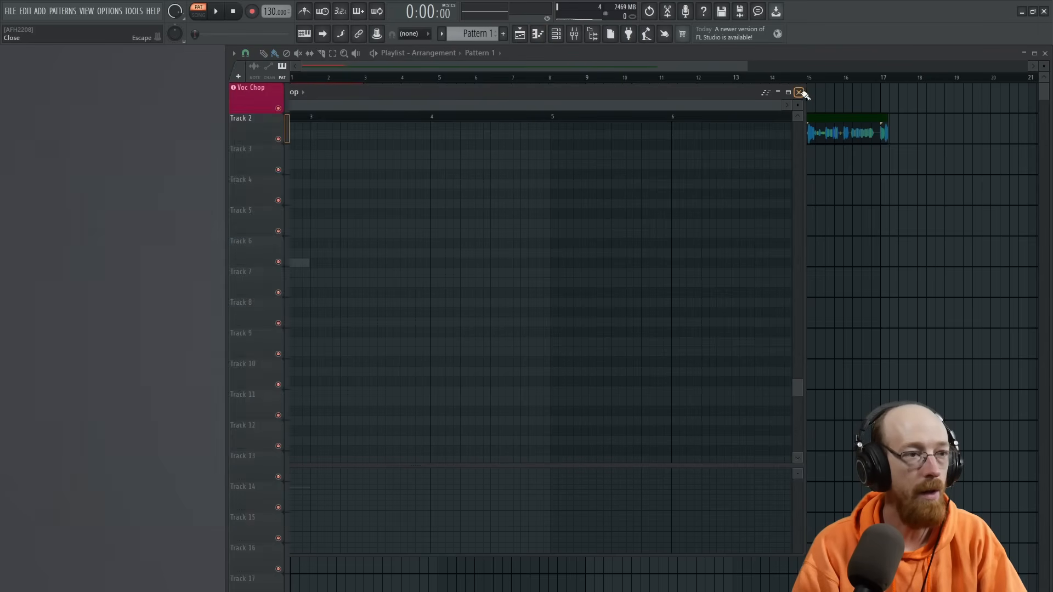
scroll(534, 170, up, 3)
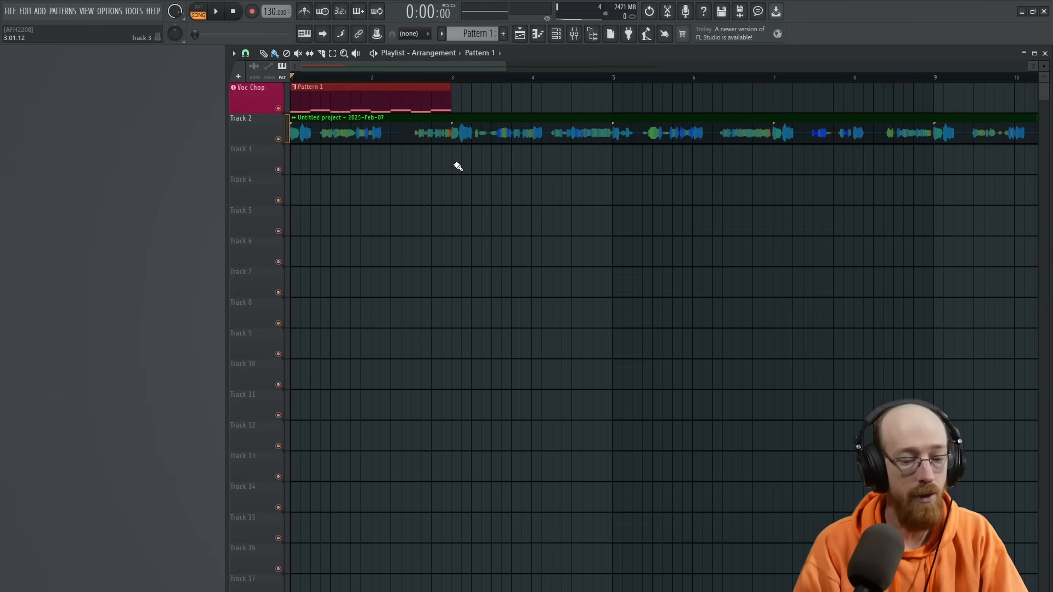
- Slice the recorded vocal clip every half bar up to bar 3 and delete the part after bar 3
drag(450, 185, 416, 119)
right_click(491, 119)
drag(377, 165, 375, 123)
drag(333, 160, 333, 123)
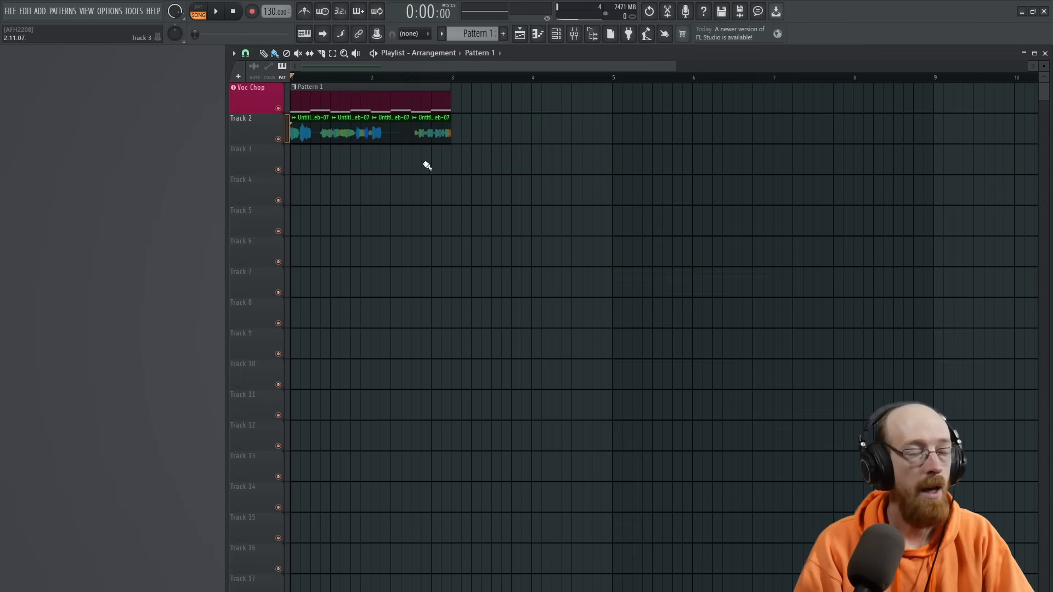
- Switch the playlist to the Slip tool and try to shift the audio inside the first half-bar vocal slice
right_click(438, 162)
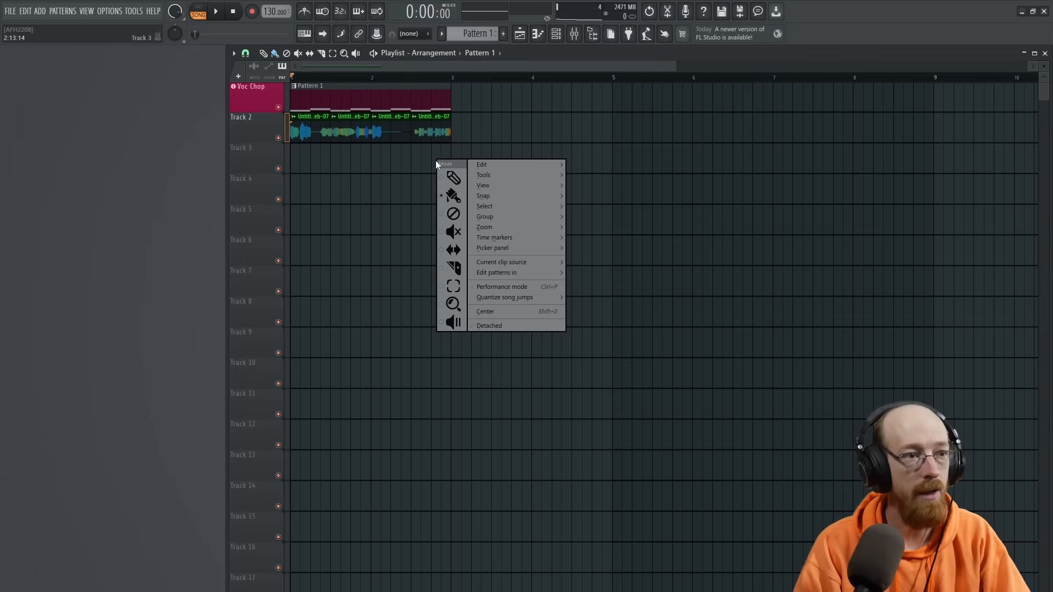
click(451, 254)
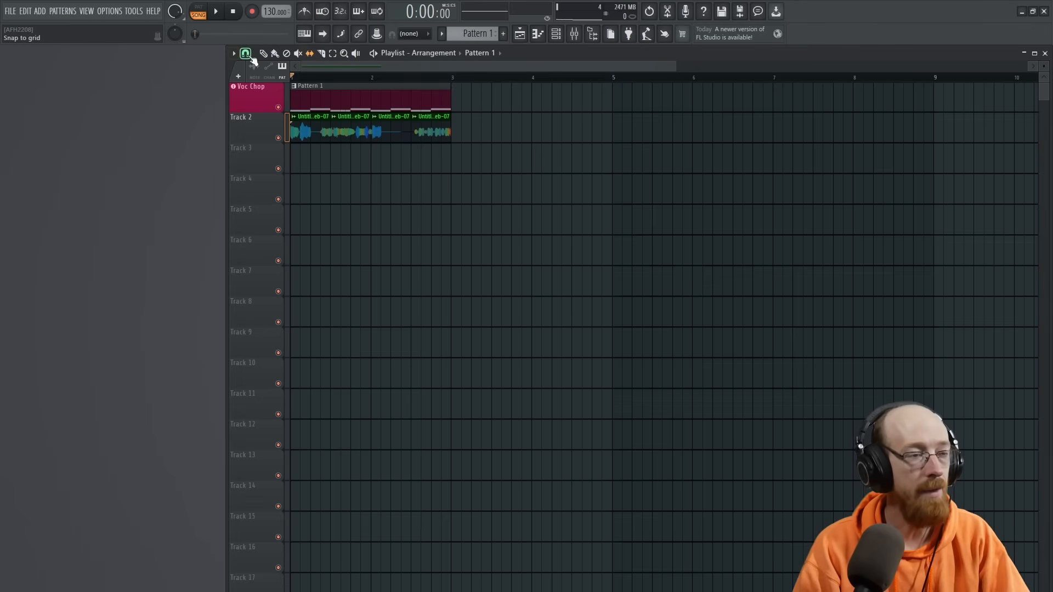
scroll(351, 173, up, 3)
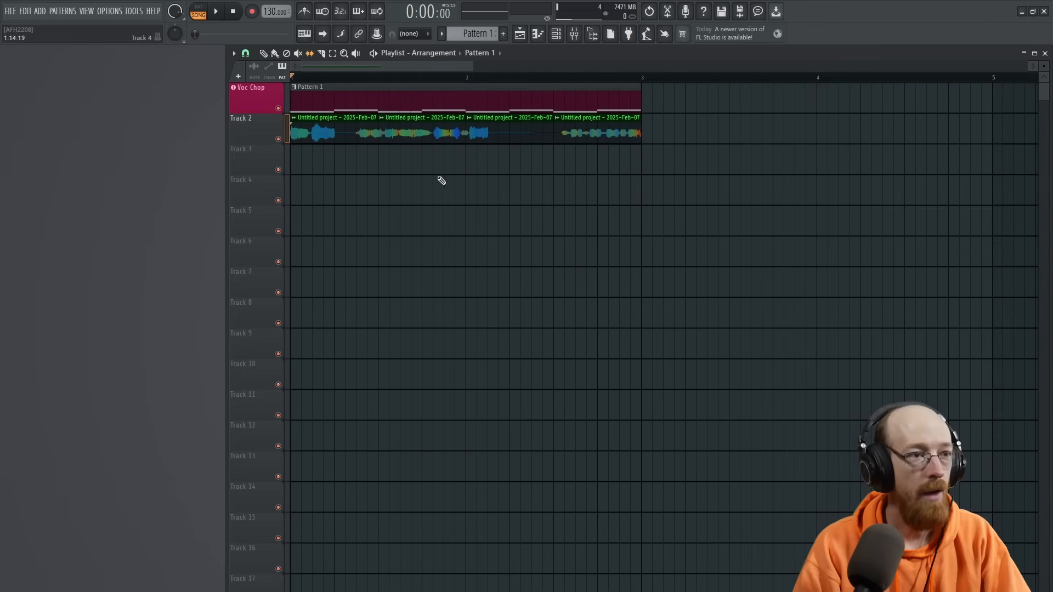
drag(363, 134, 388, 146)
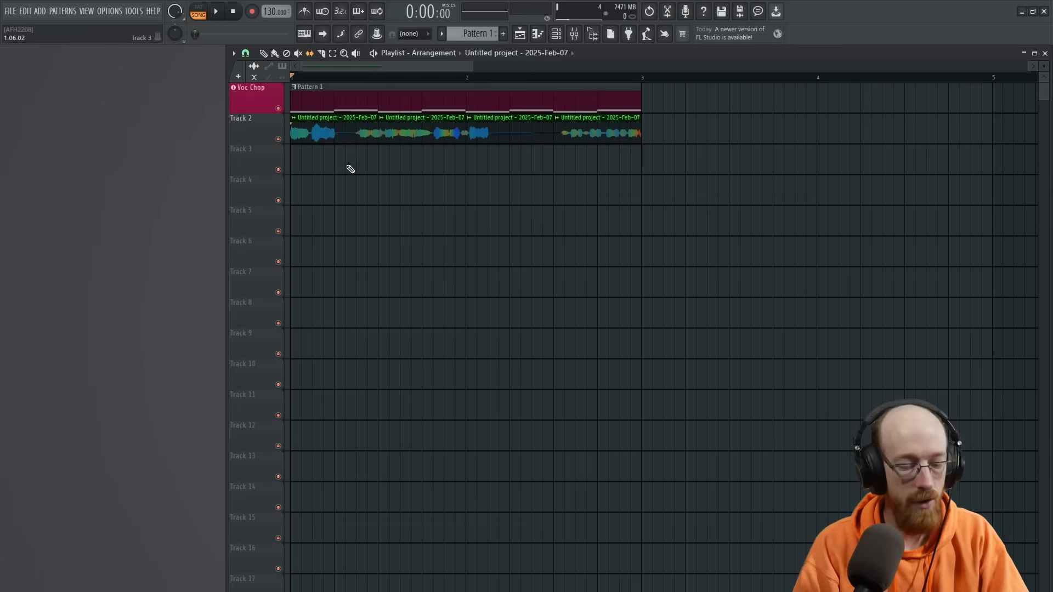
- Split the first half-bar vocal slice in two at its midpoint and start playback of the arrangement
drag(340, 135, 355, 141)
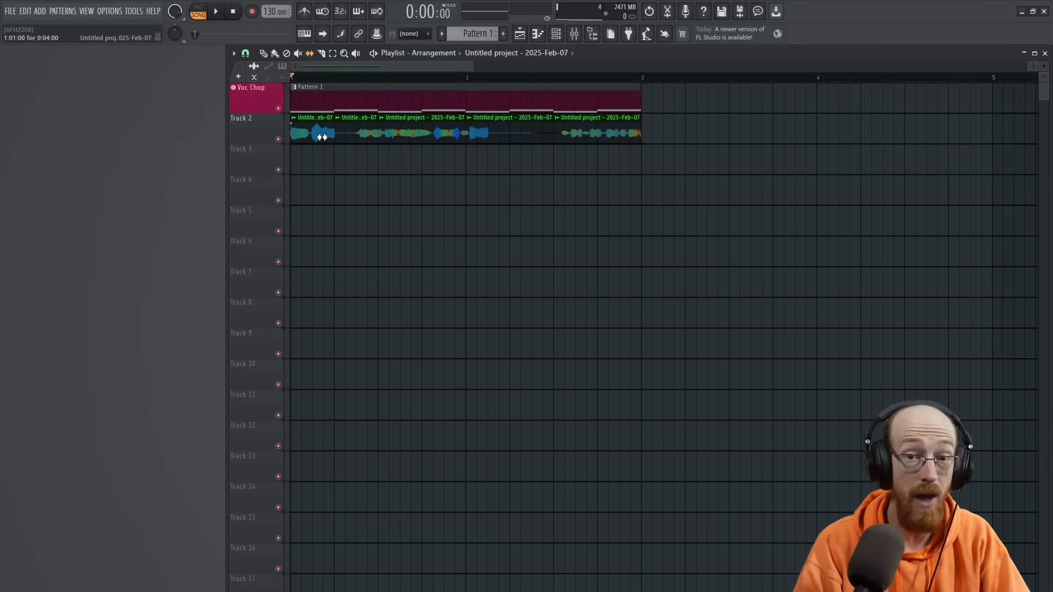
key(space)
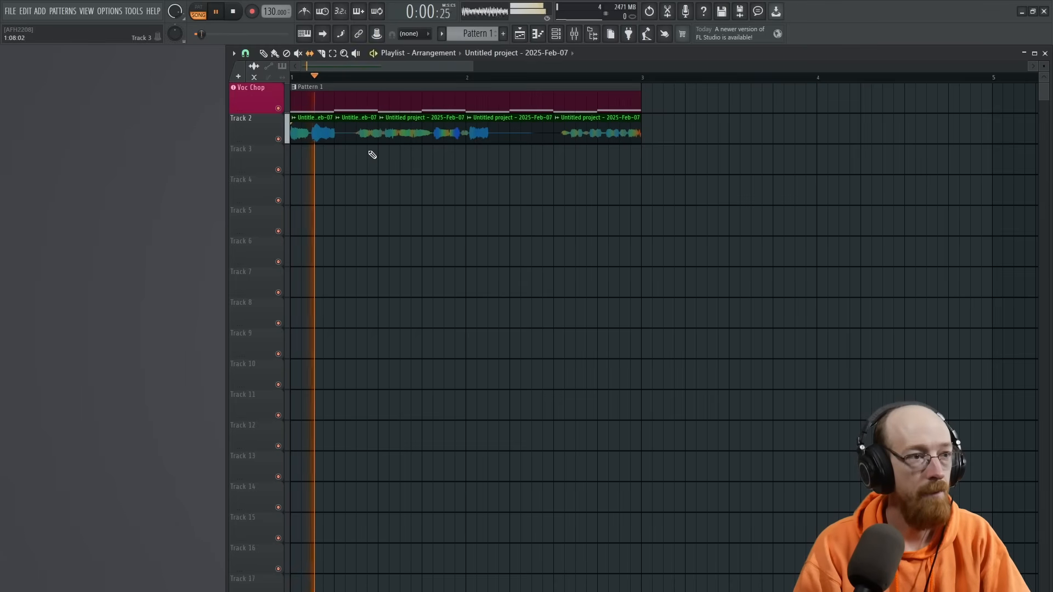
- Slip the audio inside the second quarter-bar vocal slice to a different part of the recording, auditioning the arrangement between adjustments
key(space)
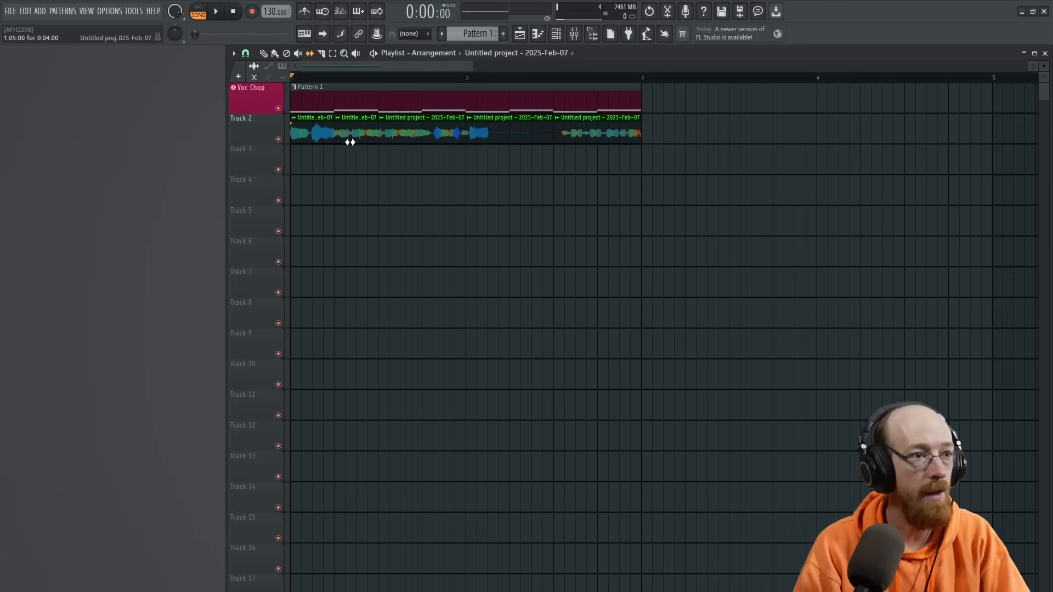
key(space)
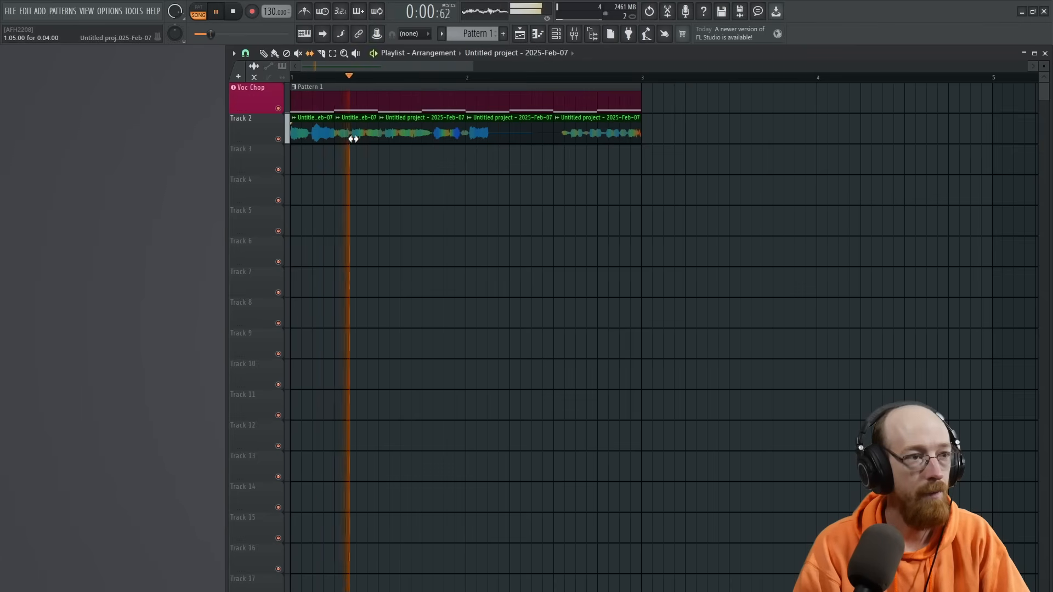
key(space)
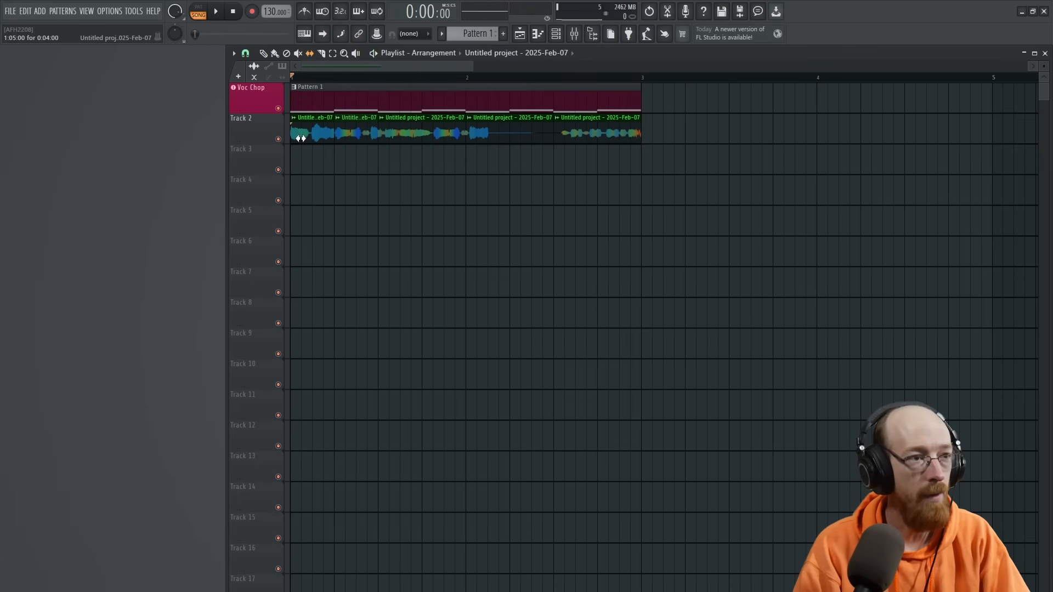
key(space)
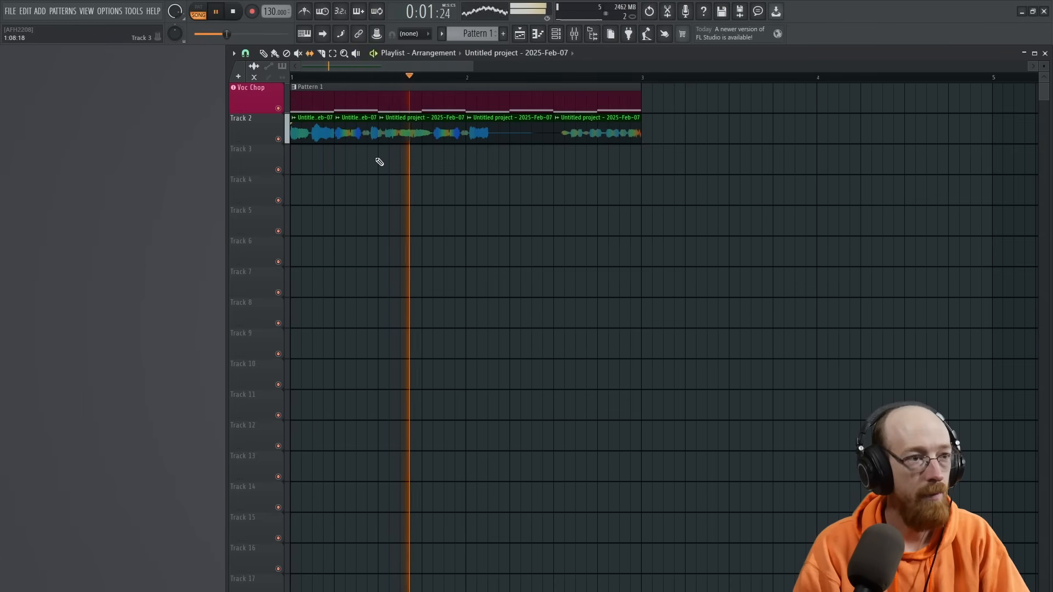
- Split the next two half-bar vocal slices into quarter-bar pieces, enlarge Track 2, and slip the audio inside the slices while auditioning
key(space)
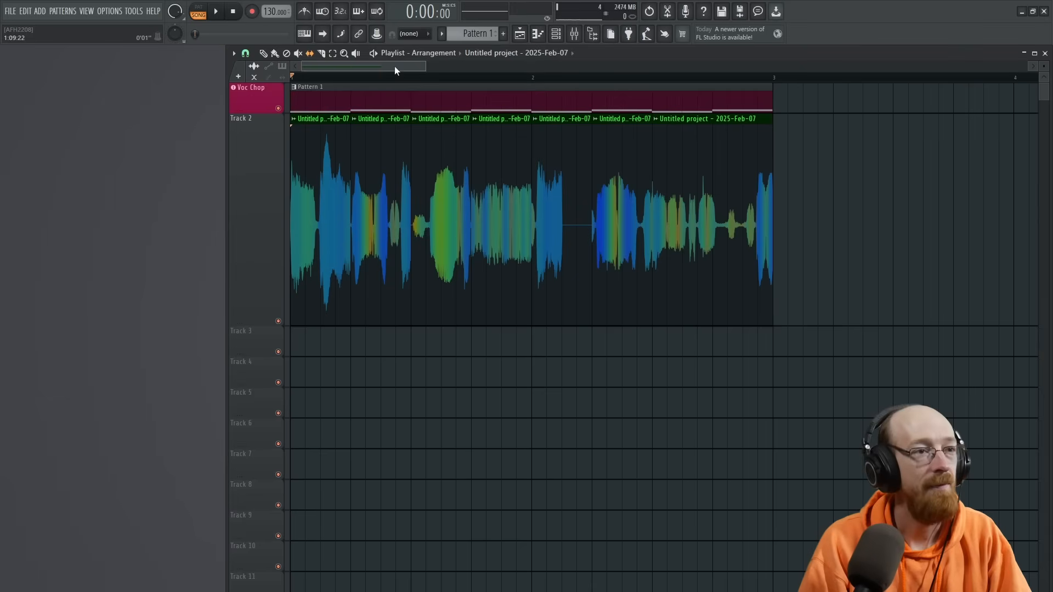
key(space)
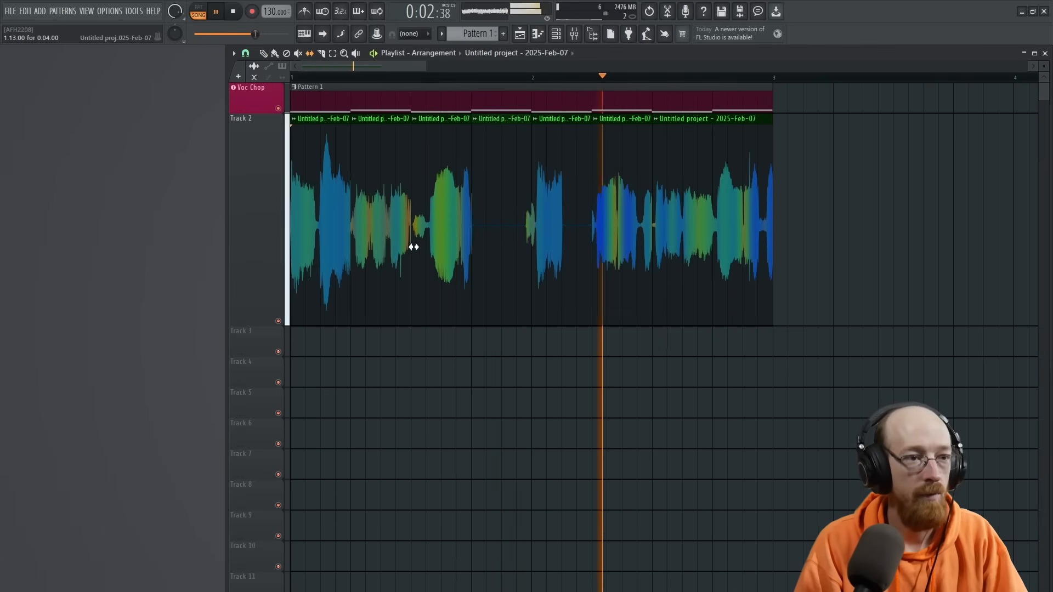
key(space)
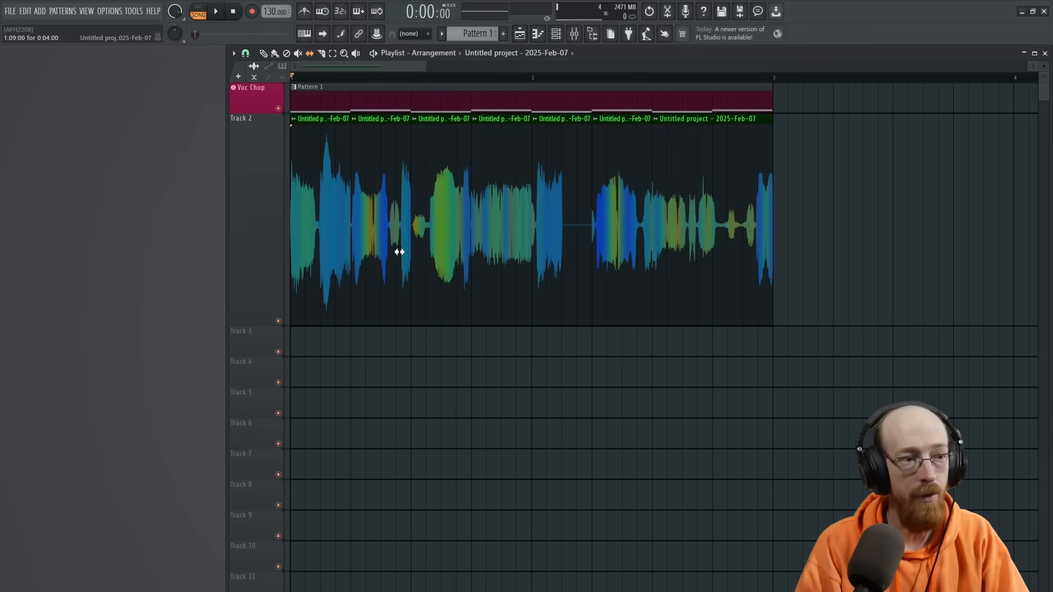
- Play the arrangement from the start to review the slip-edited vocal slices over Pattern 1
drag(316, 224, 726, 251)
ctrl+click(859, 240)
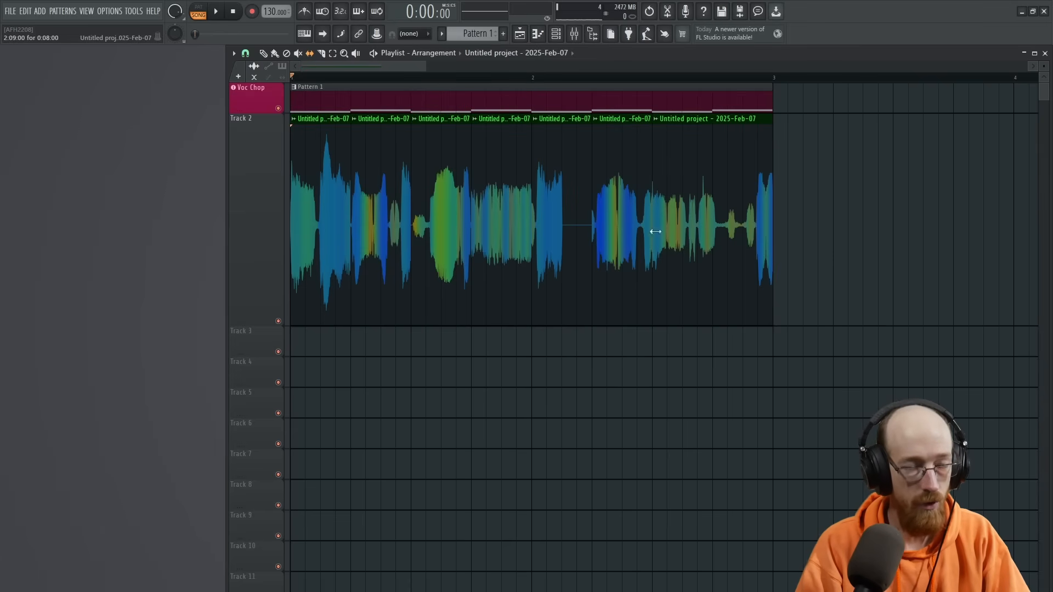
key(space)
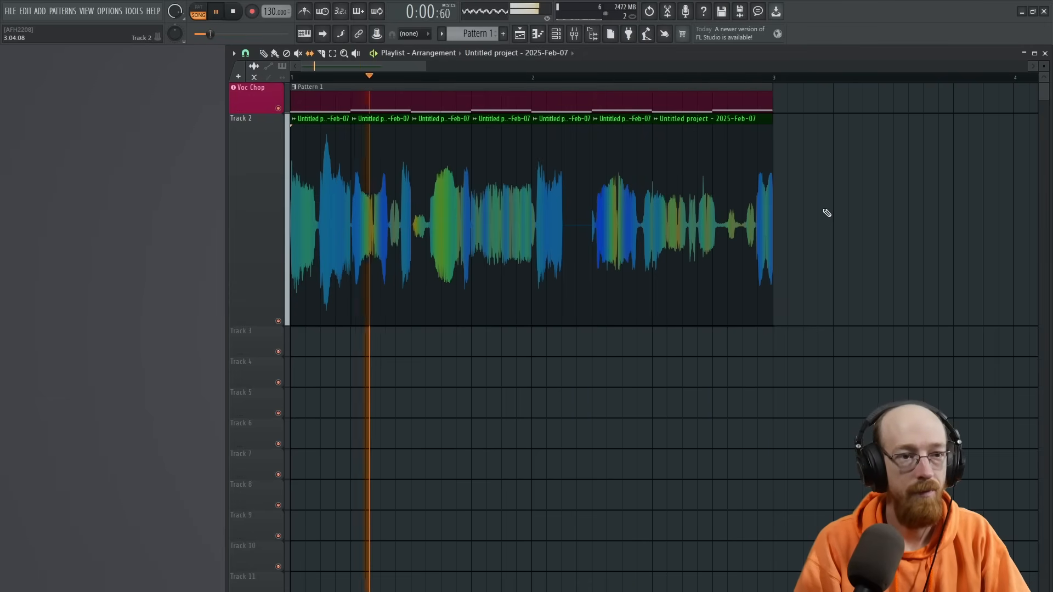
key(space)
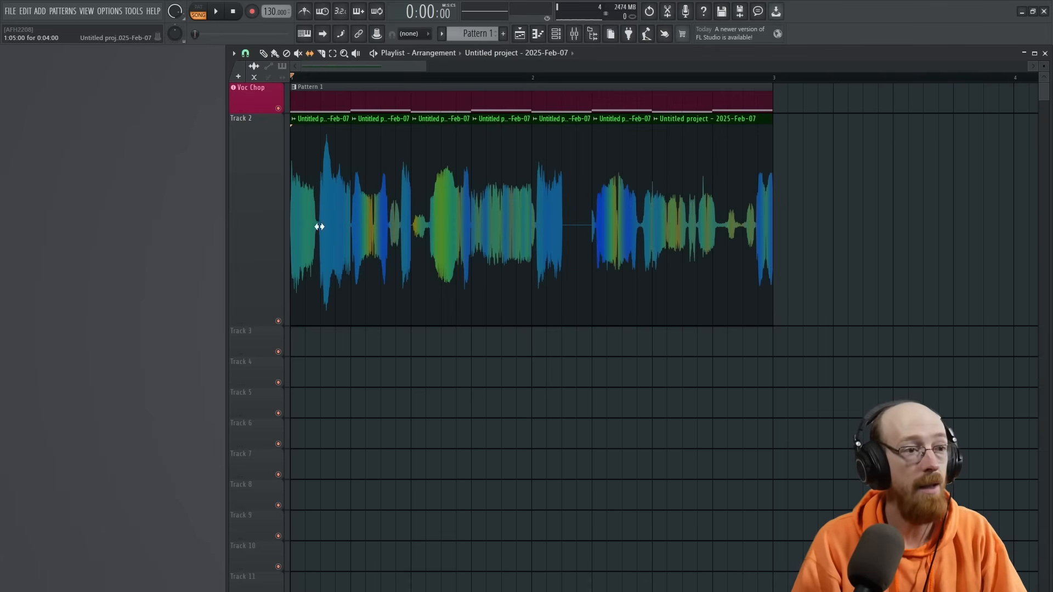
drag(320, 216, 766, 243)
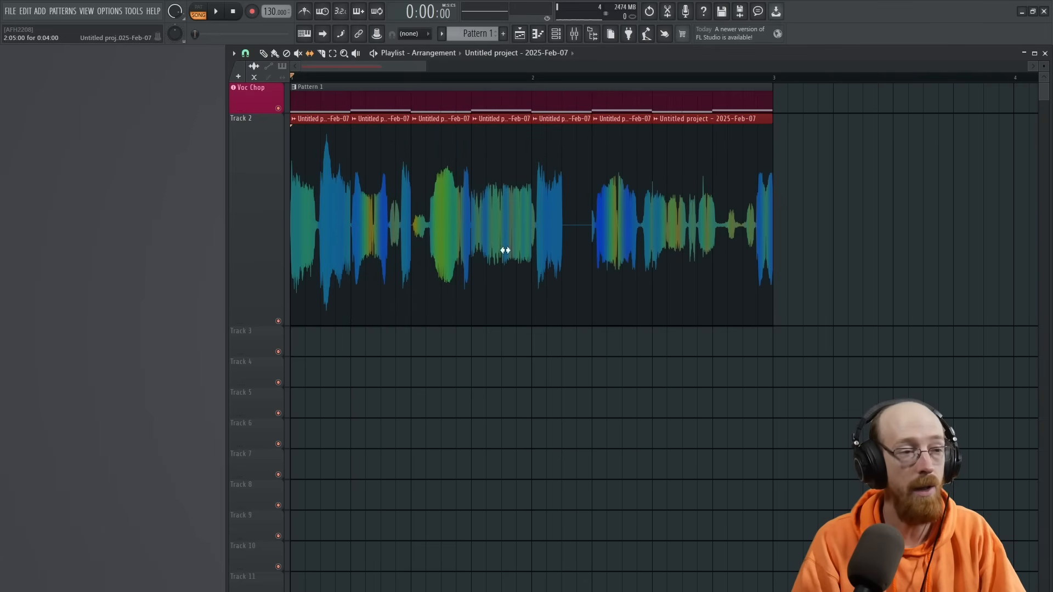
click(427, 350)
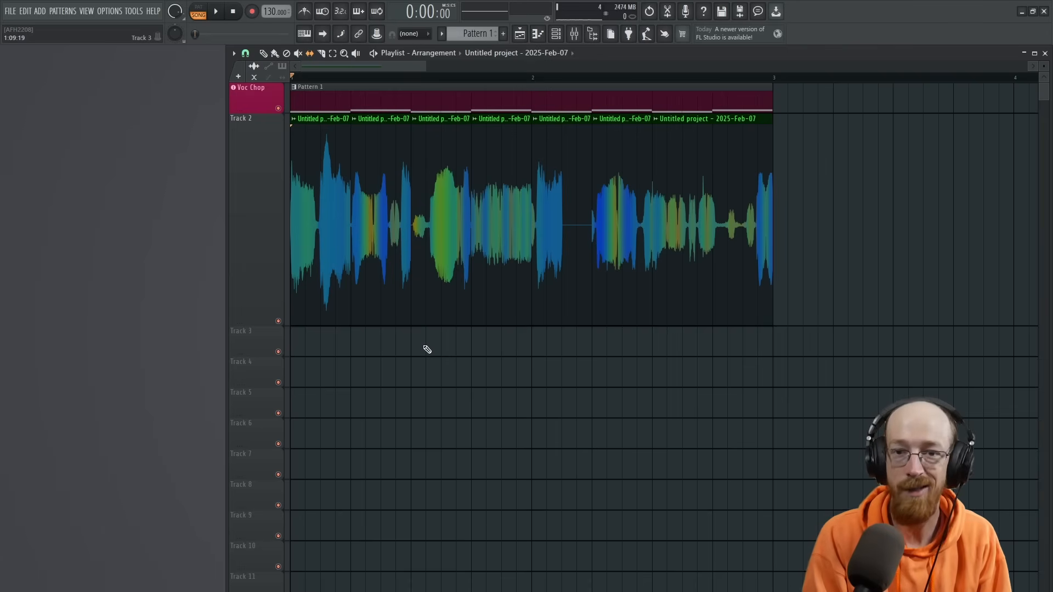